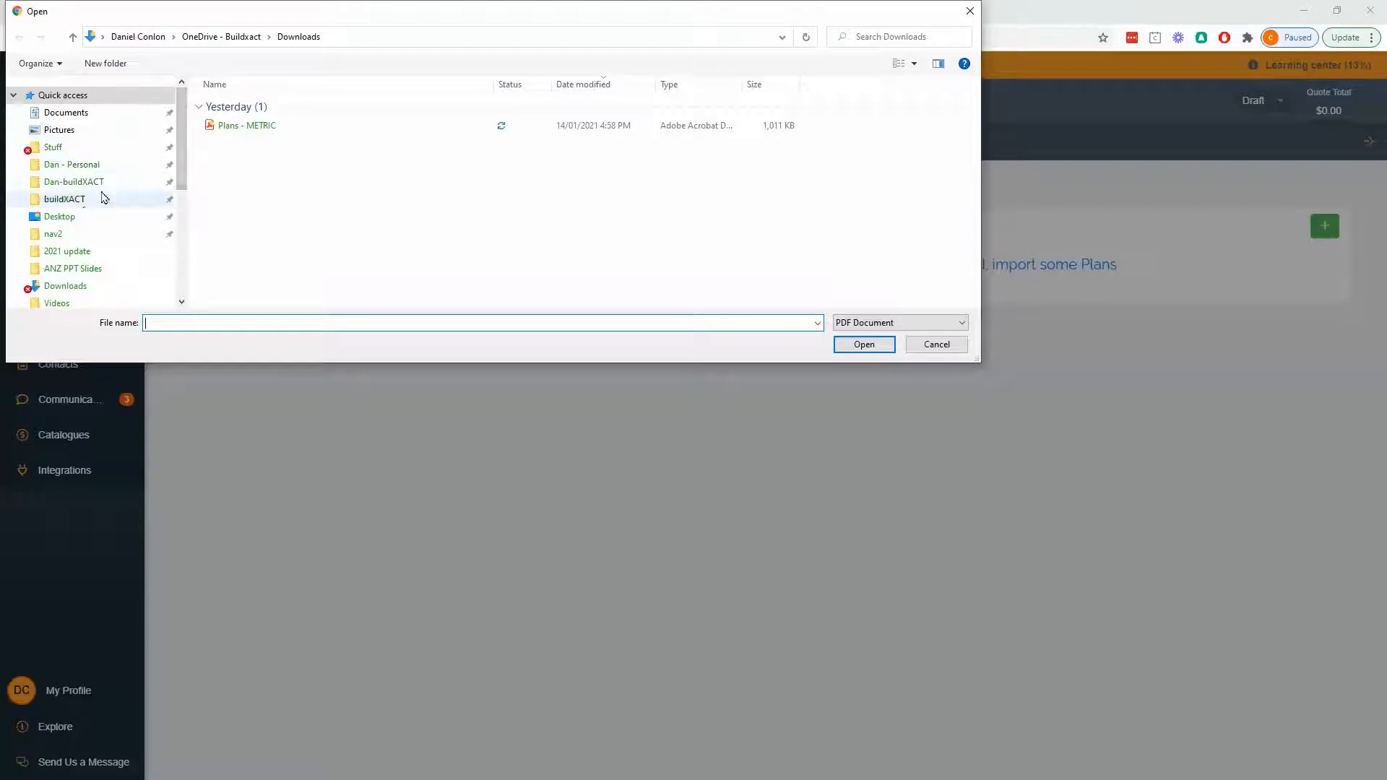
- Make three copies of Plans - METRIC in the Downloads folder and select all four PDFs
scroll(88, 173, down, 1)
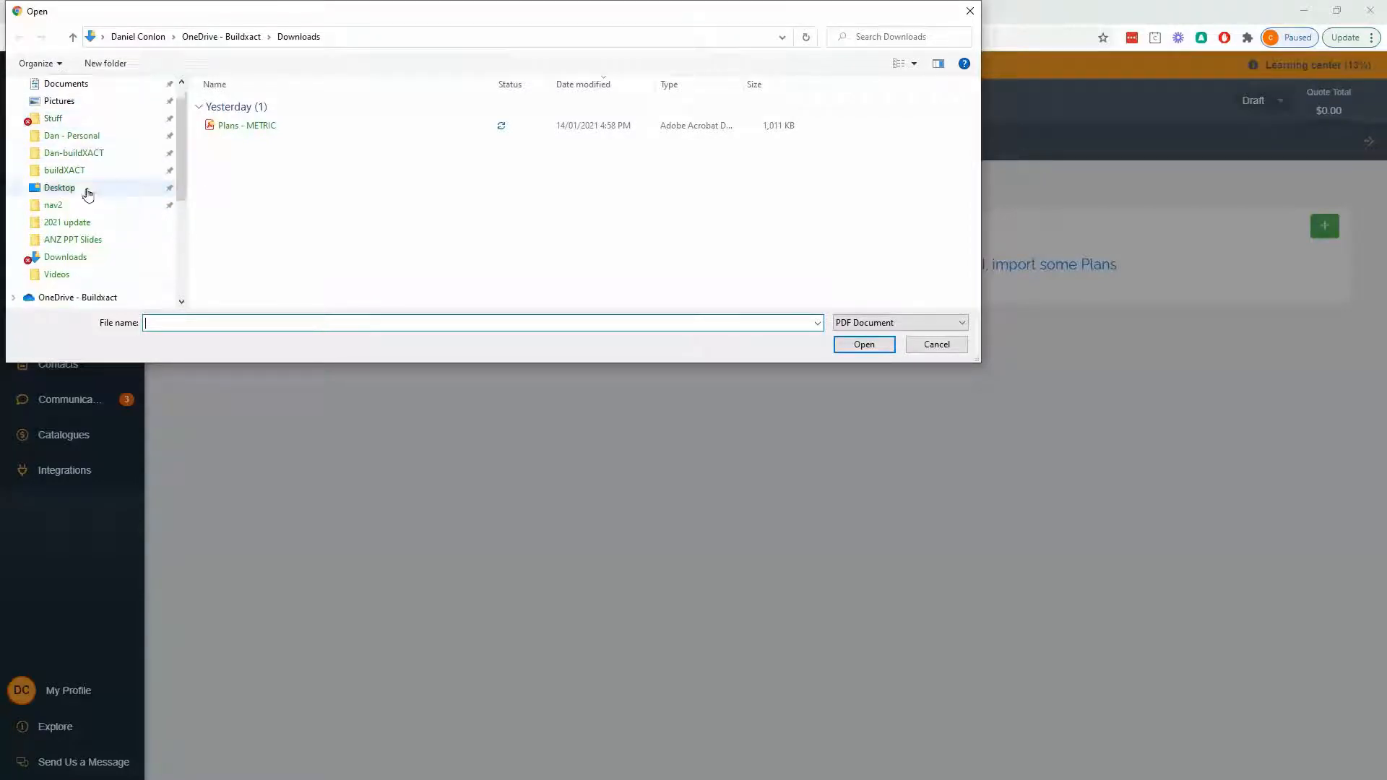
click(80, 259)
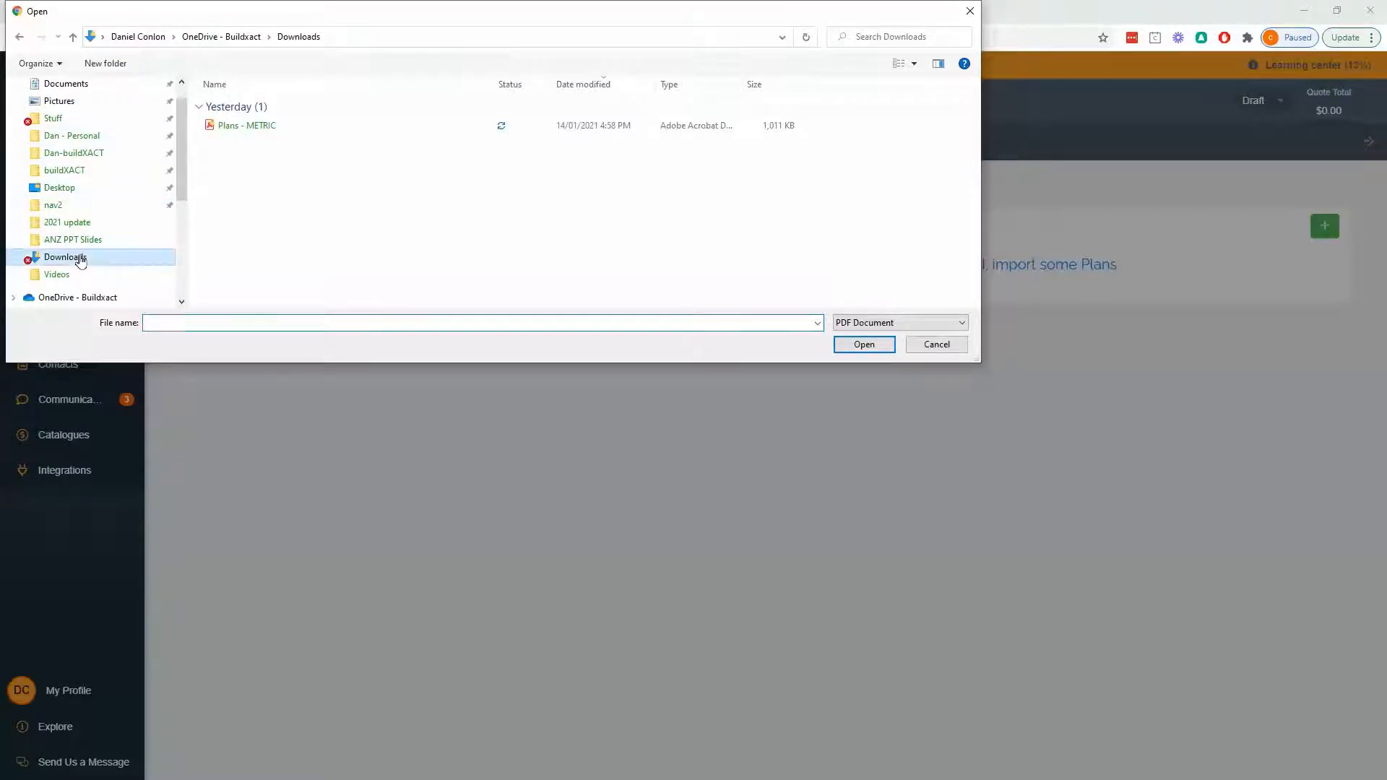
click(260, 131)
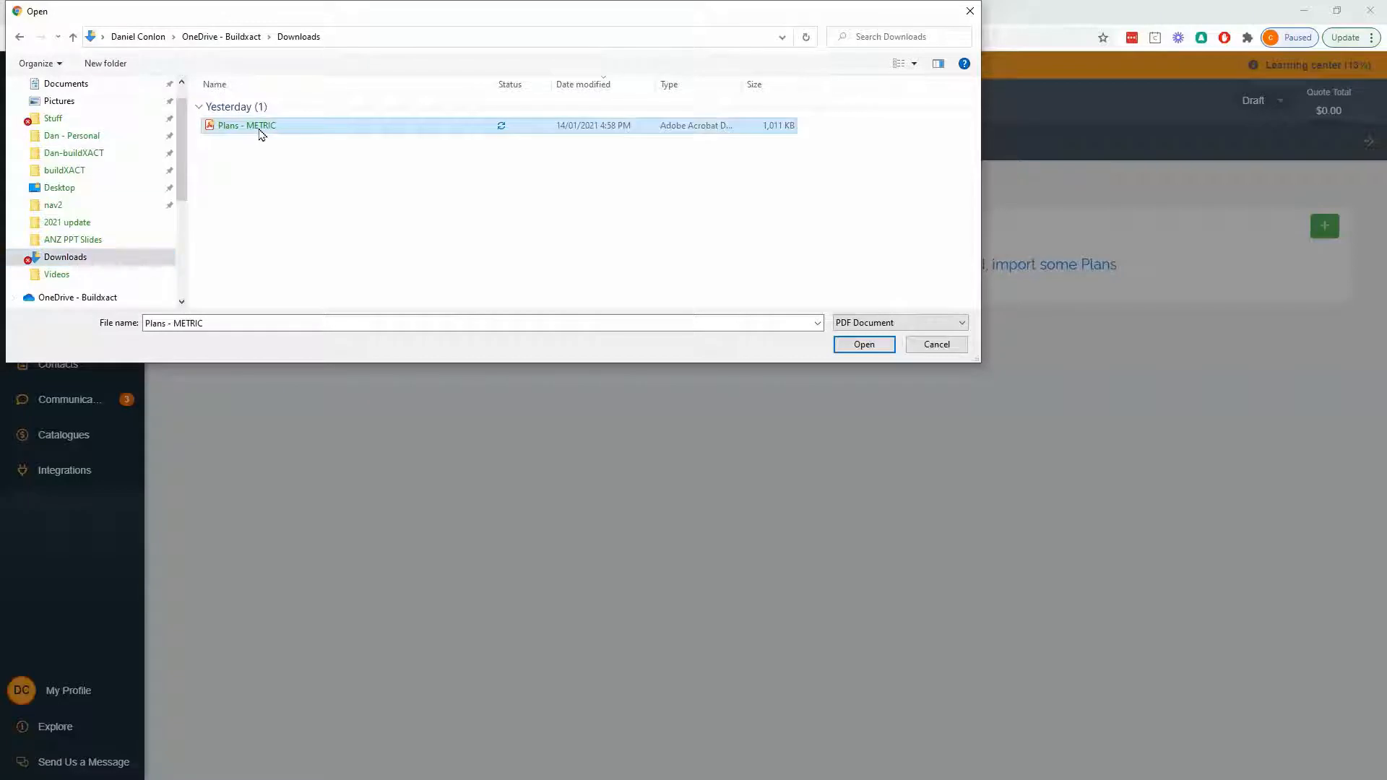
key(ctrl+c)
key(ctrl+v)
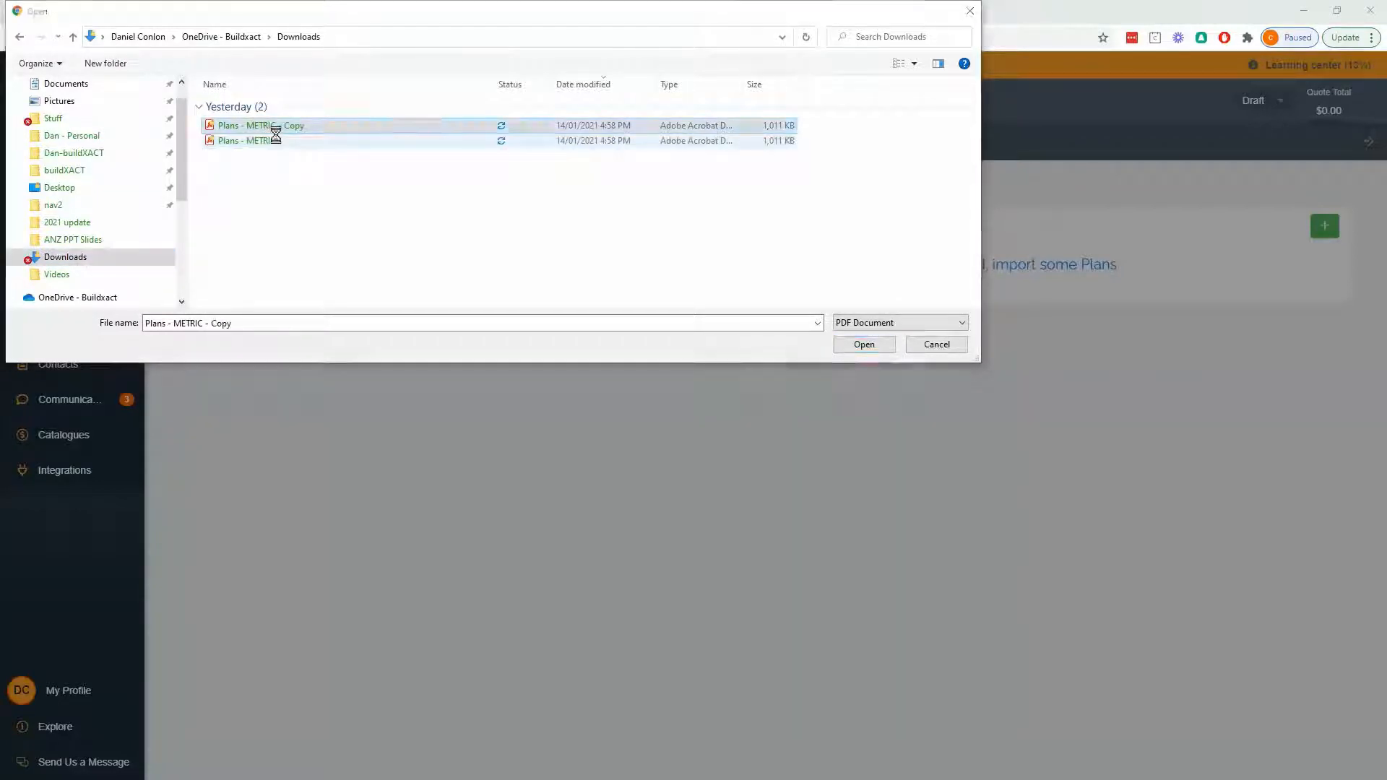
key(ctrl+v)
key(ctrl+v)
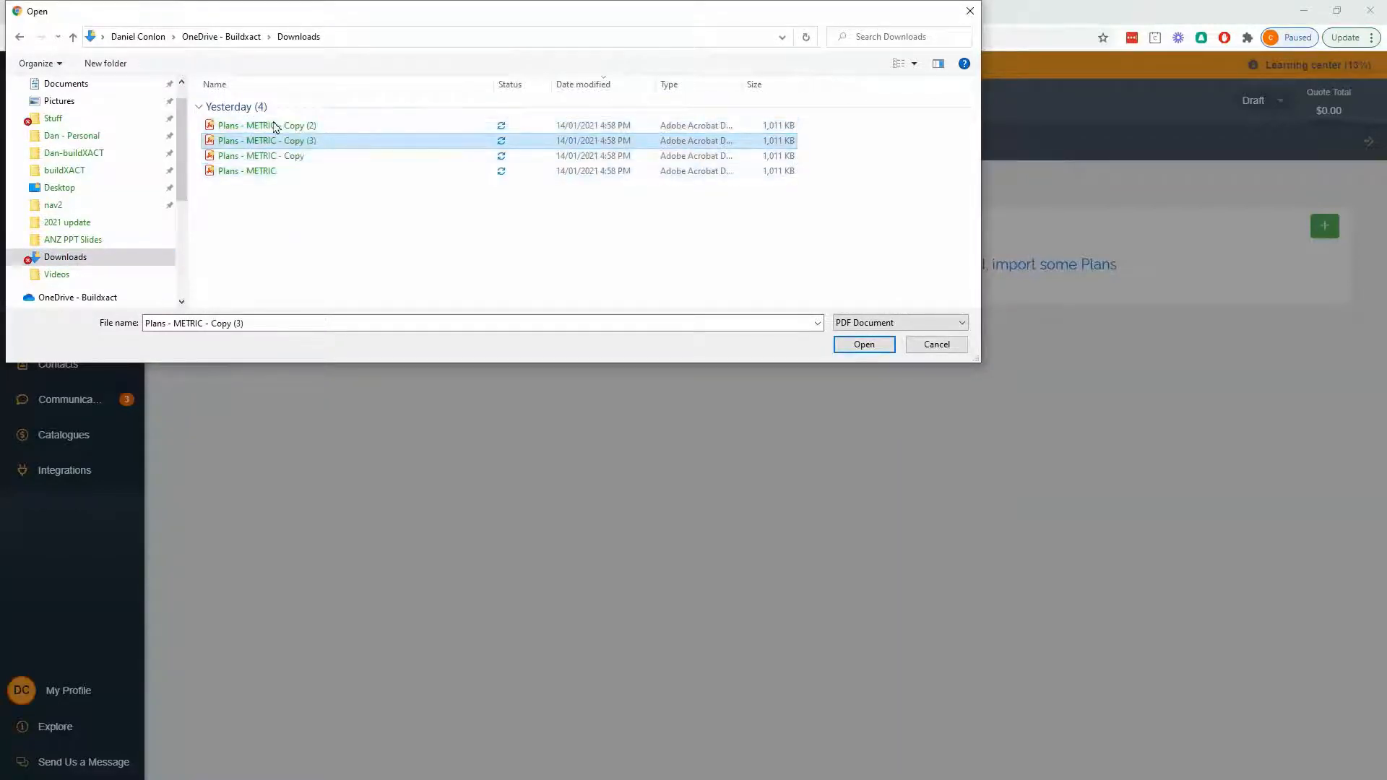
drag(318, 233, 223, 87)
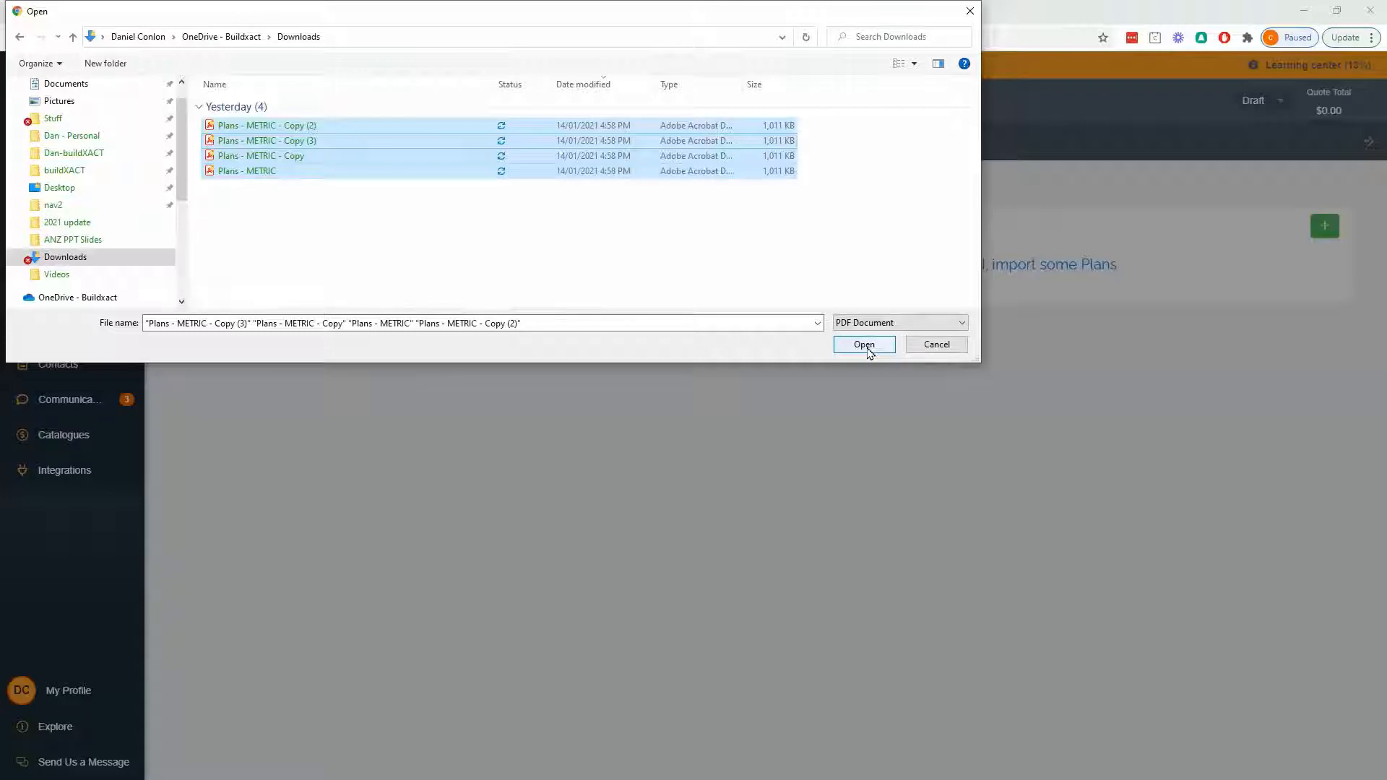
- Import only the original Plans - METRIC PDF using high quality and decline scaling the plans now
click(306, 205)
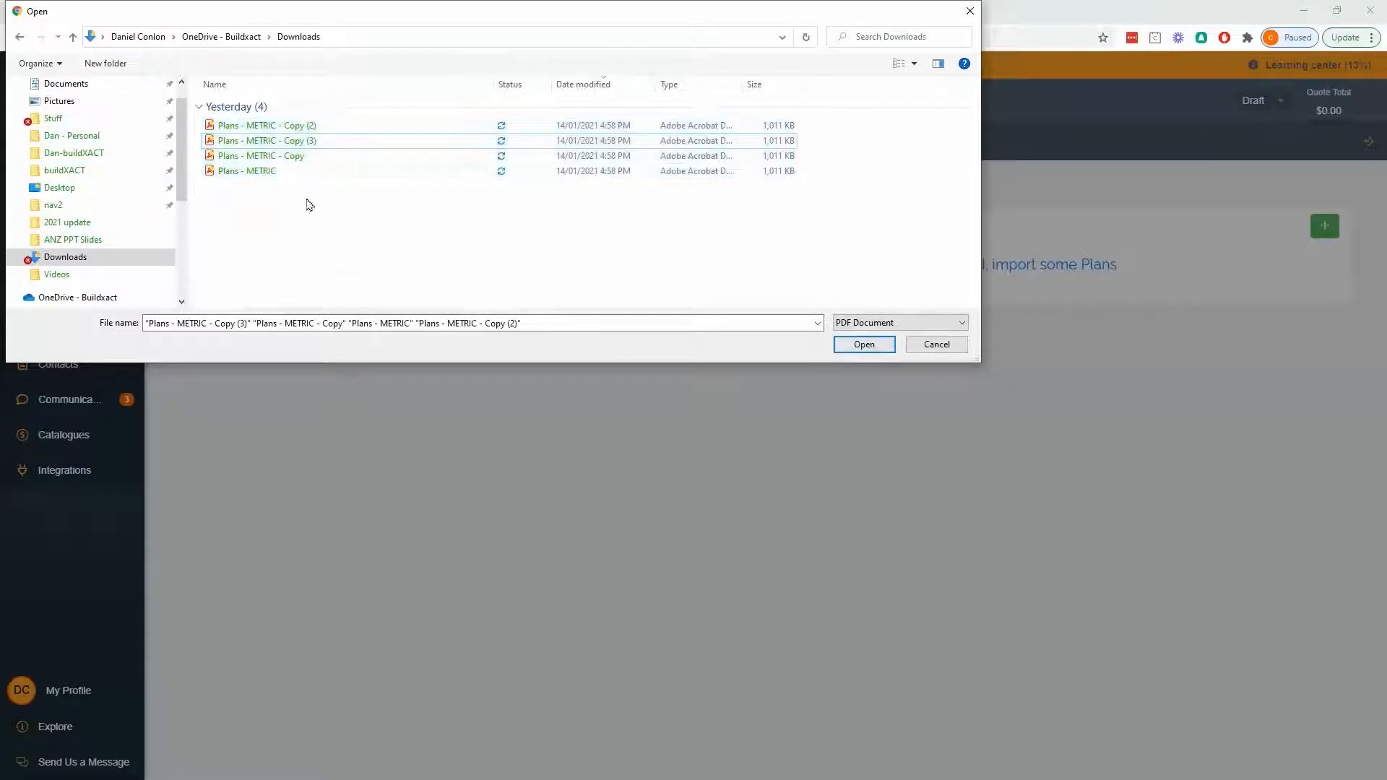
click(284, 171)
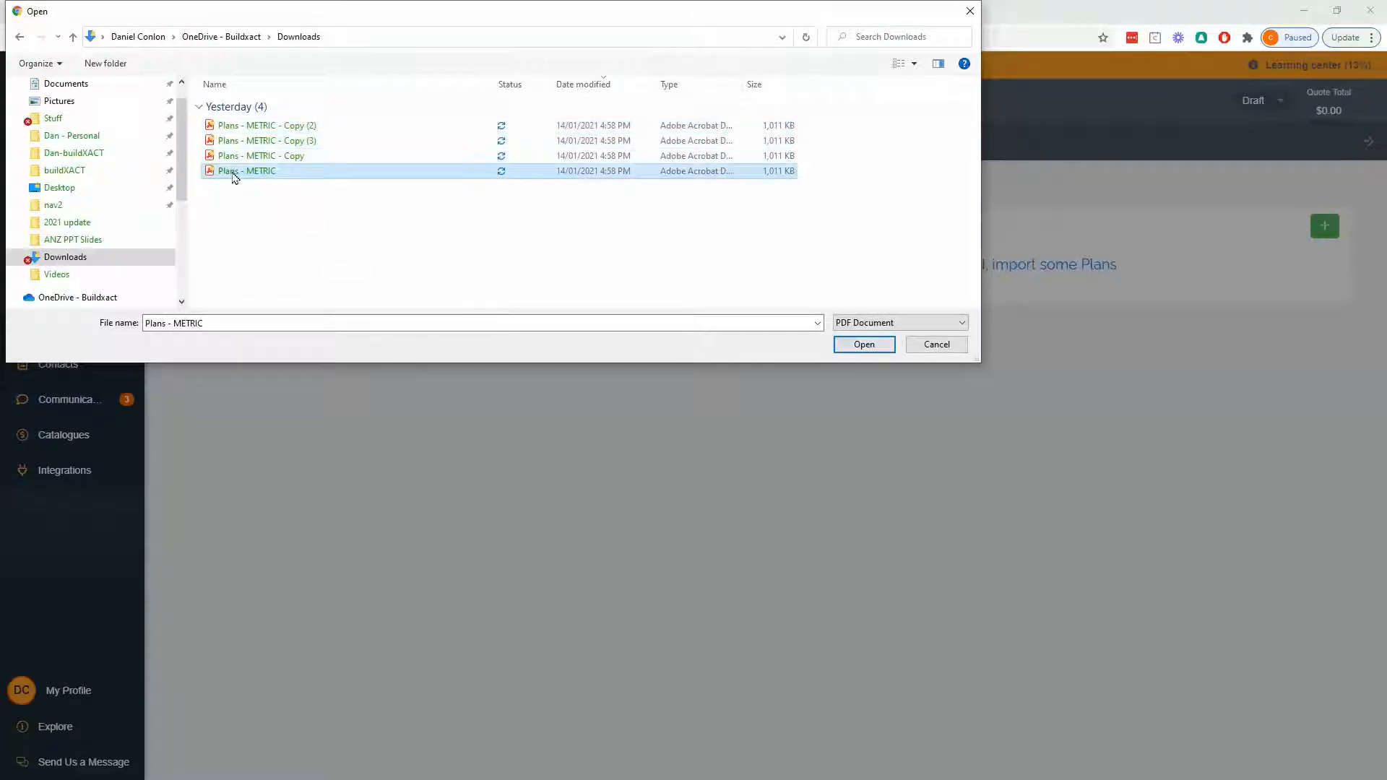
click(864, 344)
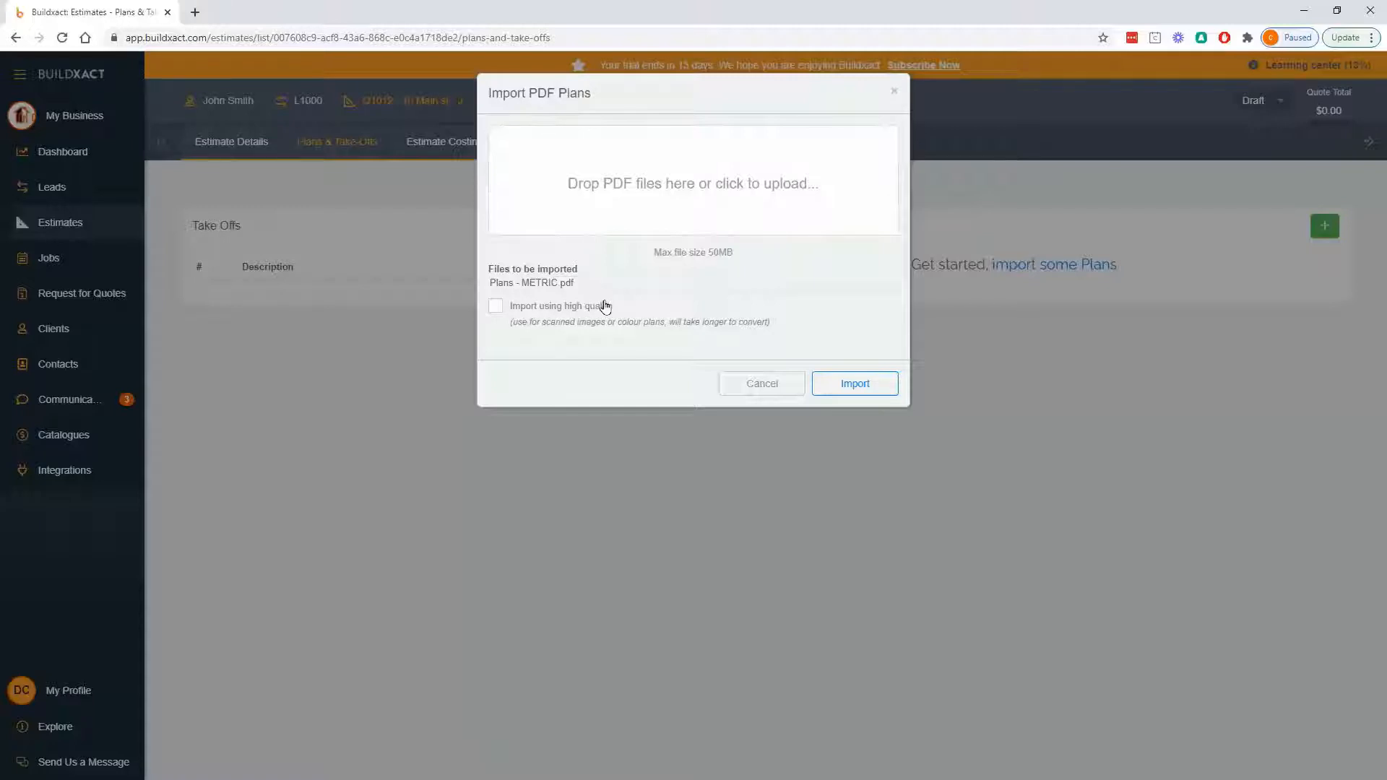
click(562, 310)
click(855, 386)
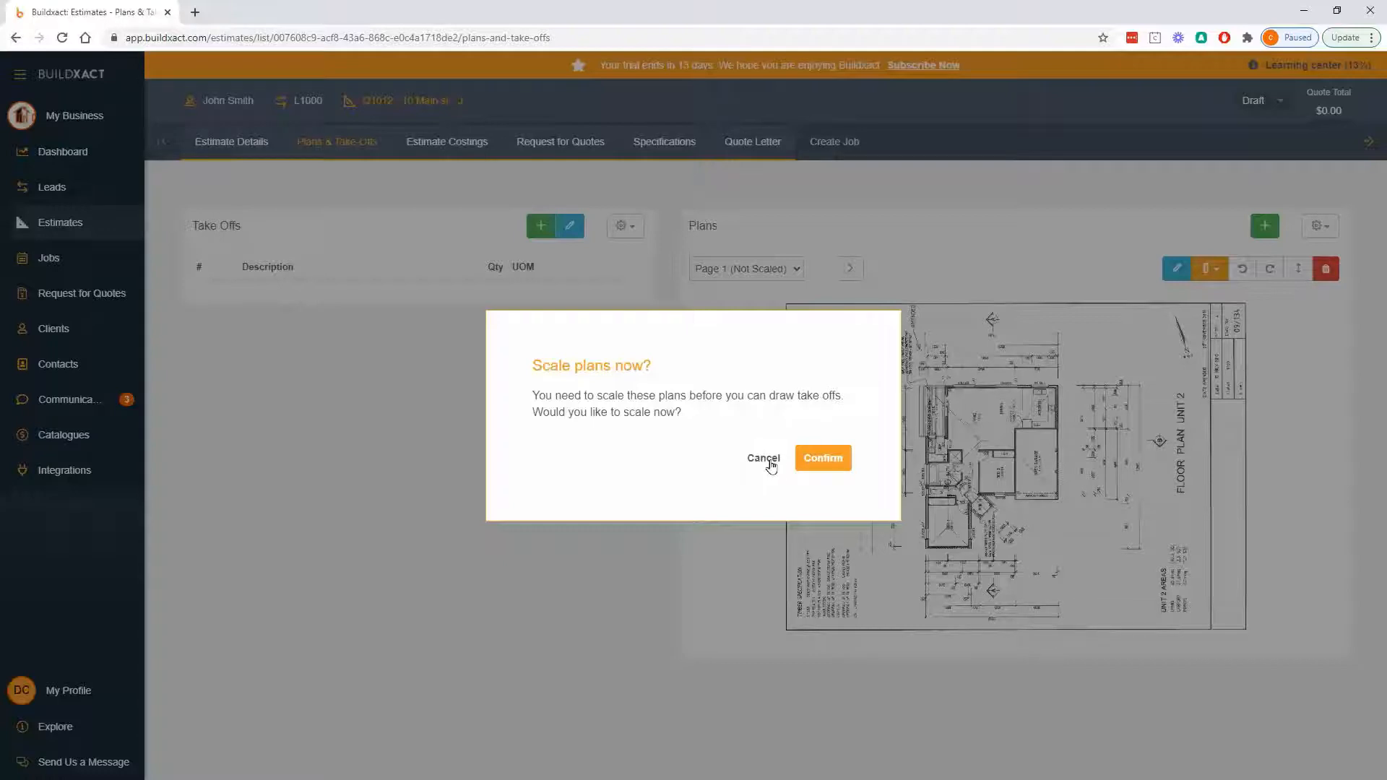
click(771, 463)
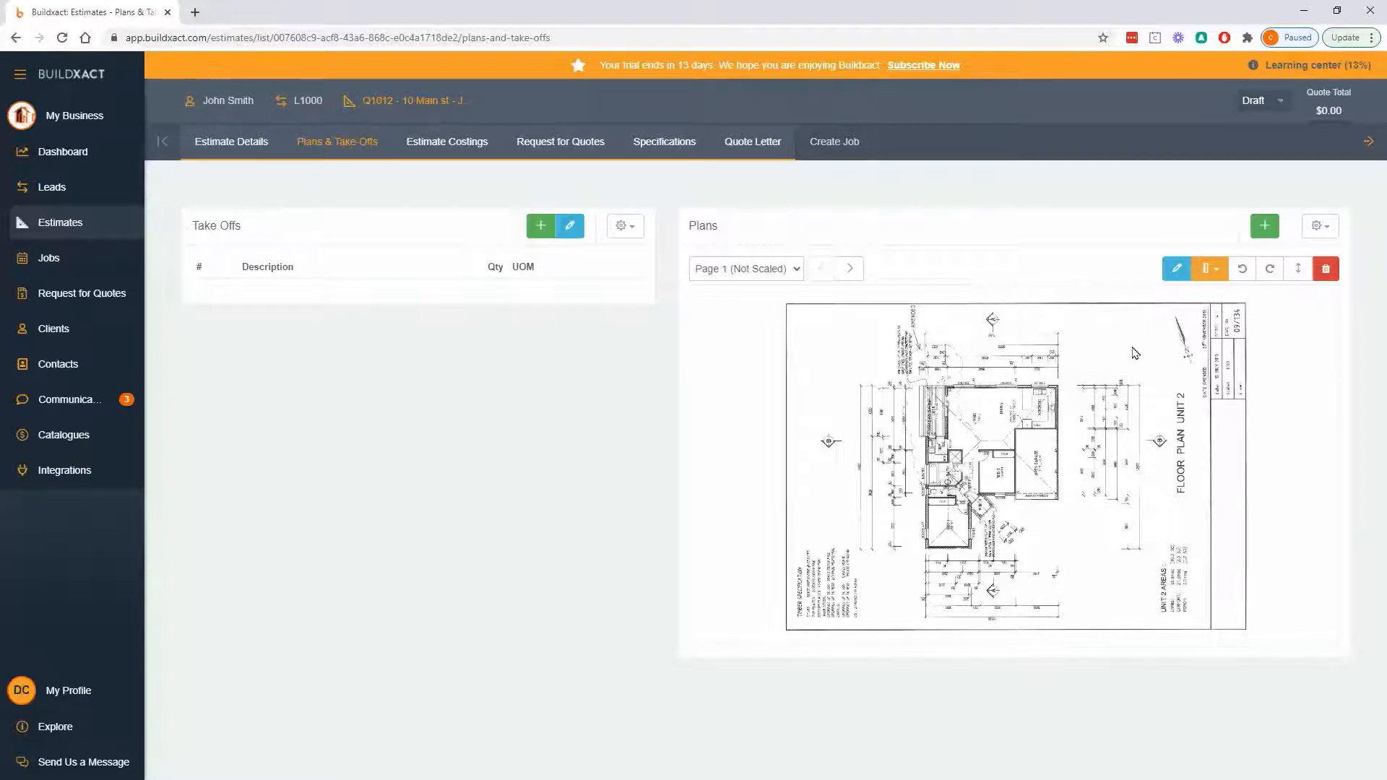
- Rotate the Page 1 plan to the right once
scroll(1095, 499, up, 1)
scroll(1095, 499, up, 3)
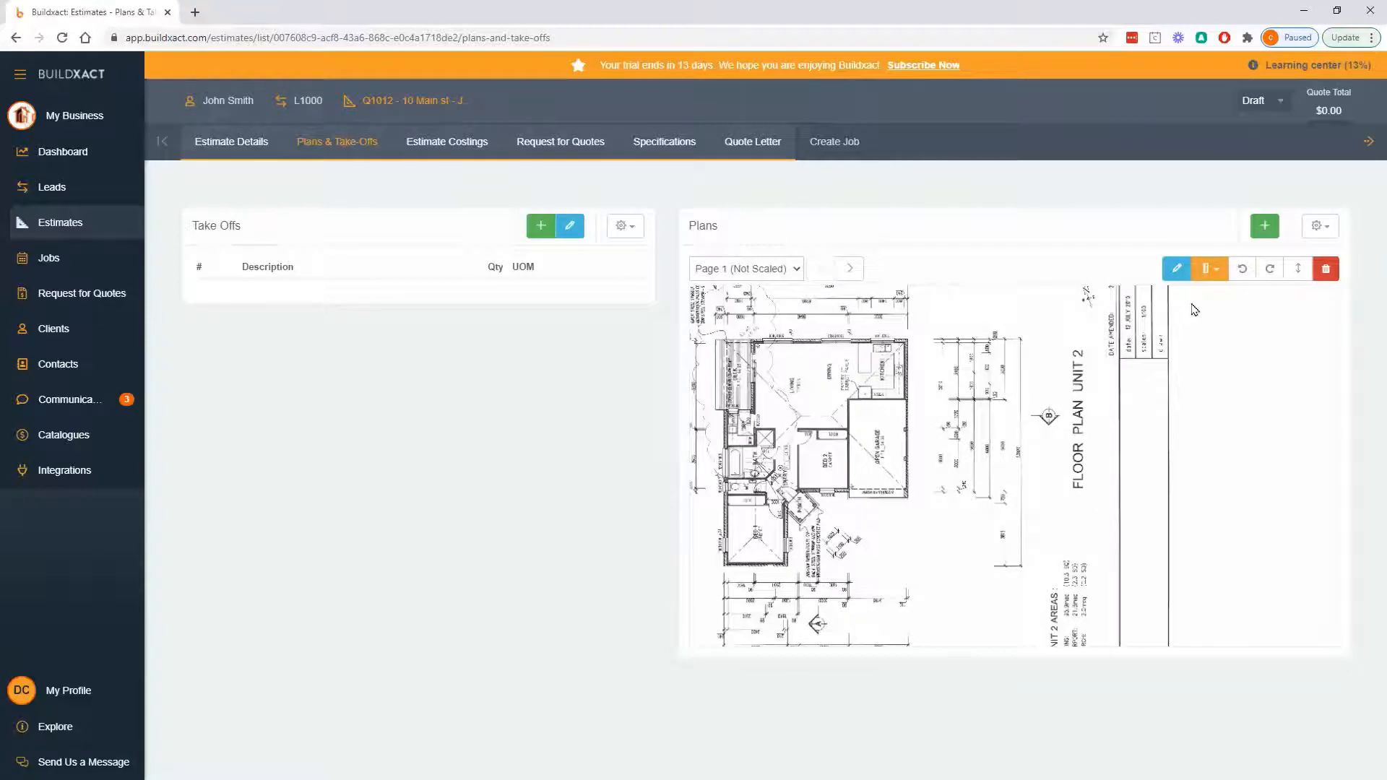
click(1270, 273)
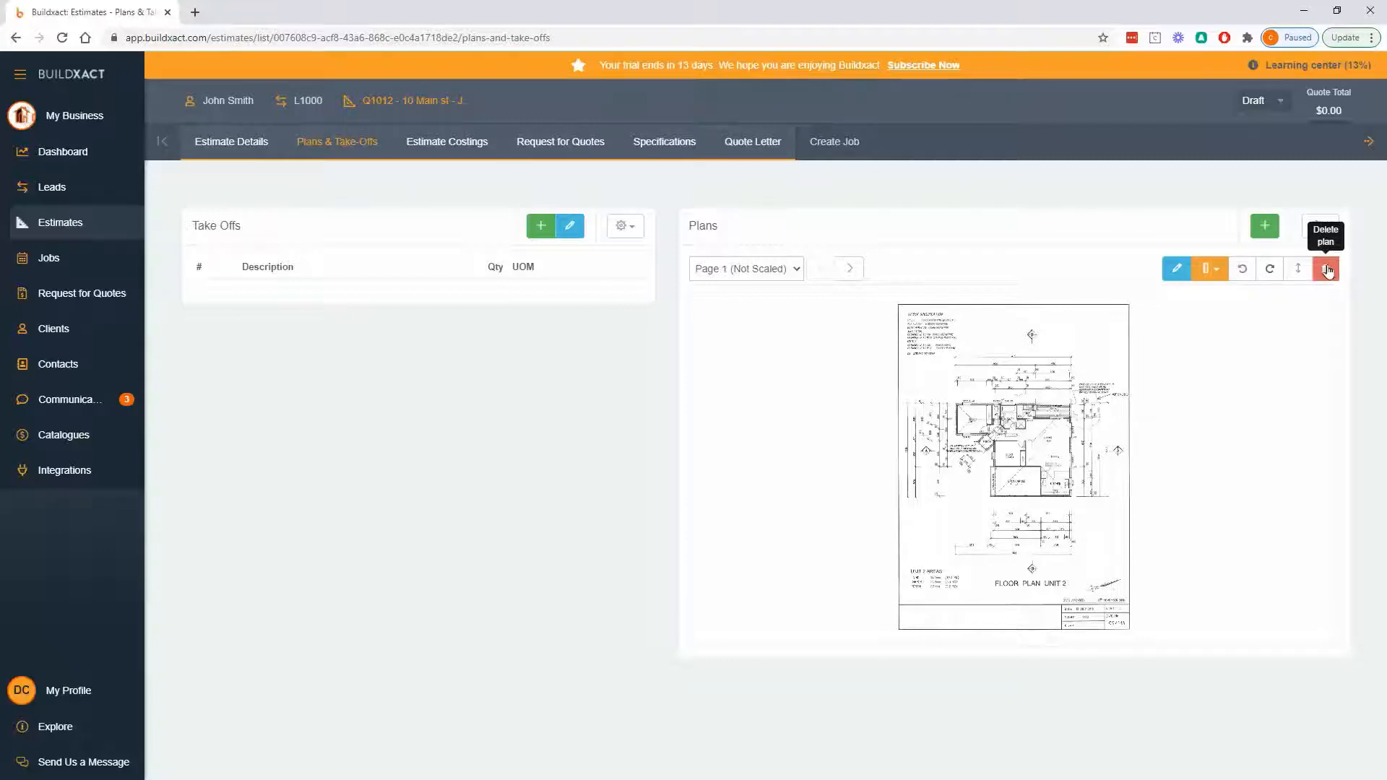
- Rename the Page 1 plan as Floor plan and save the name
click(1177, 270)
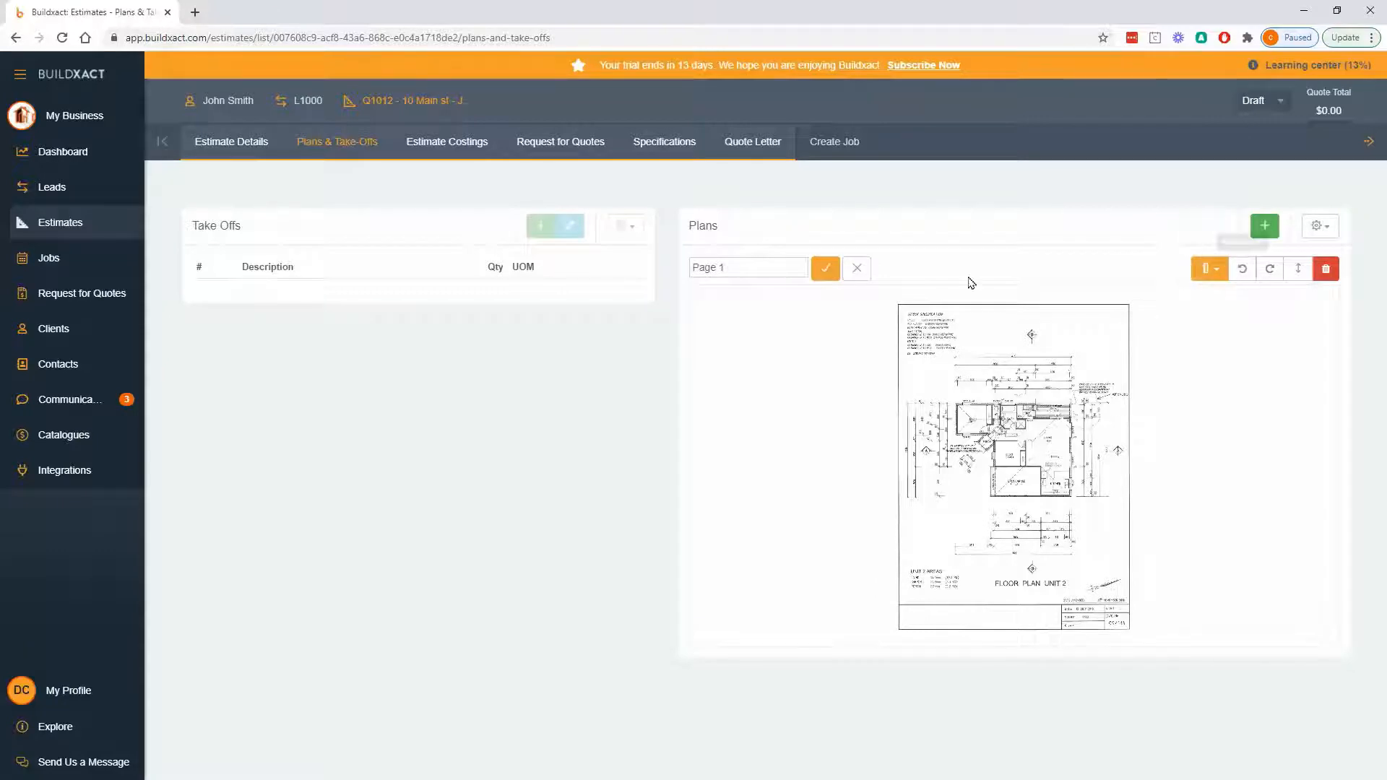
click(858, 268)
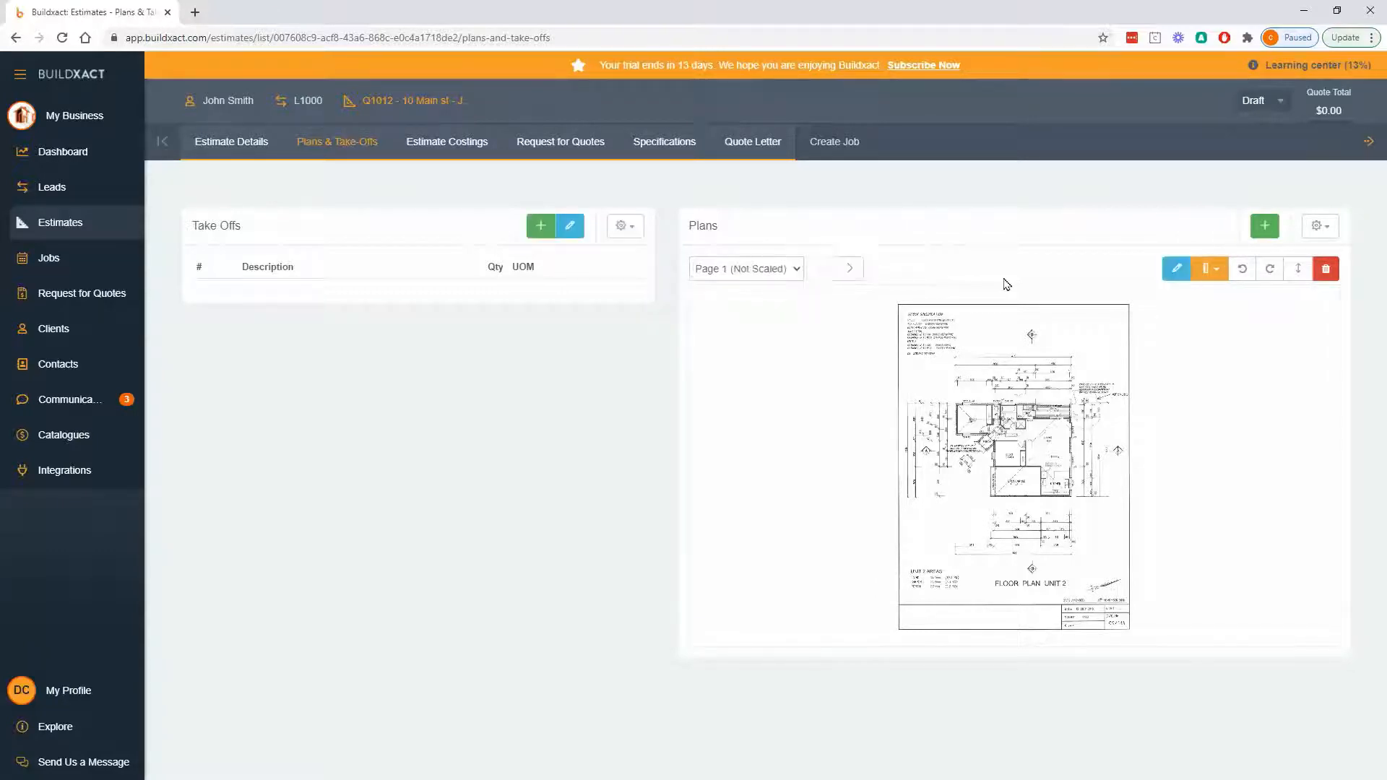
click(1177, 271)
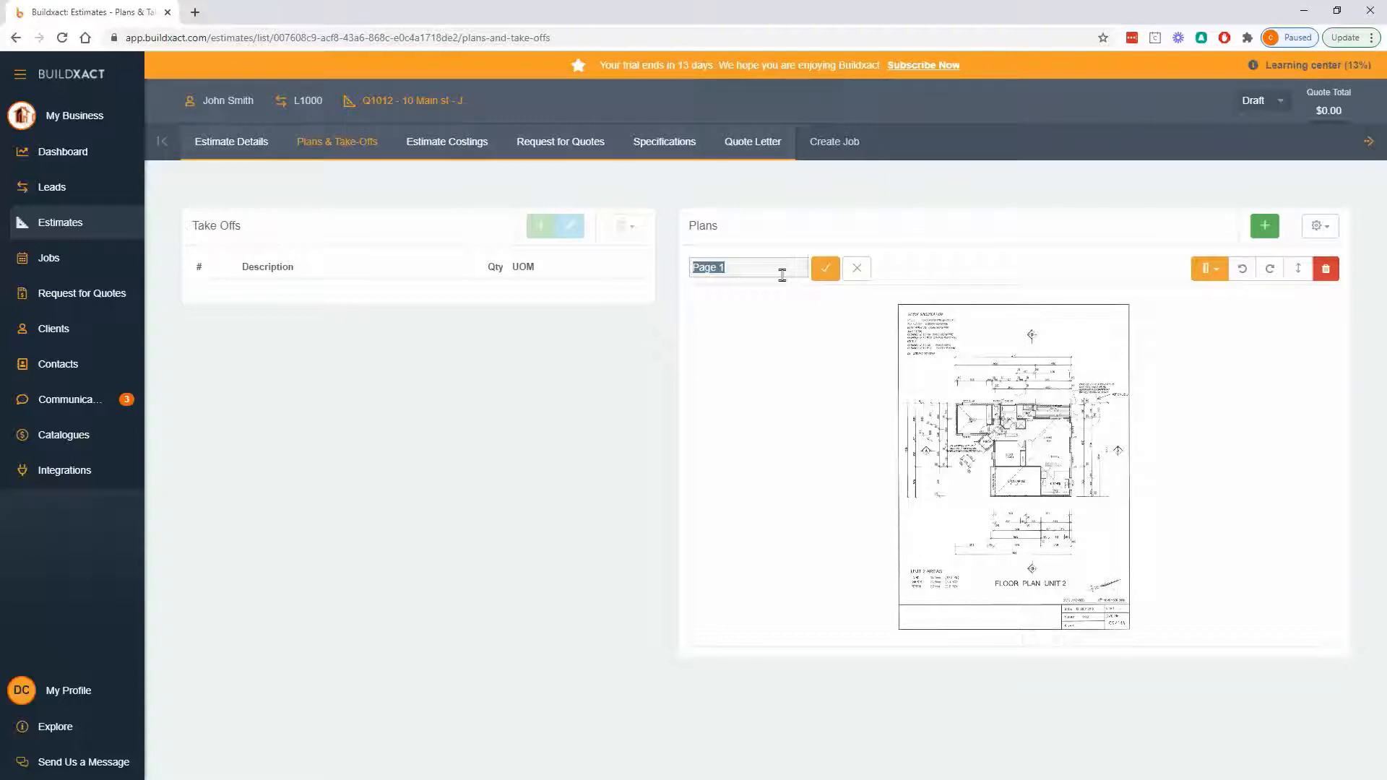
text(Floor plan)
click(824, 270)
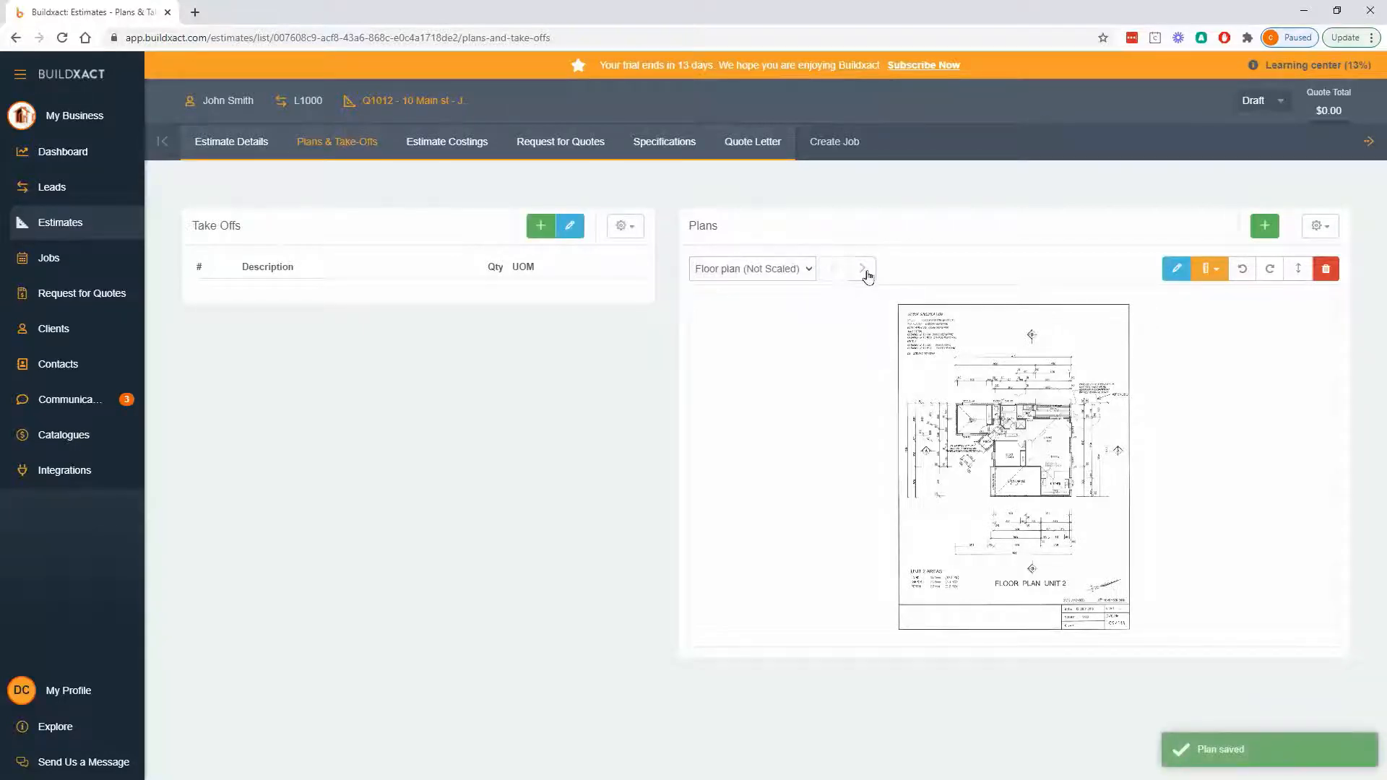
- Go to the Page 2 plan, rename it as Elevation and save the name
click(863, 274)
click(1176, 269)
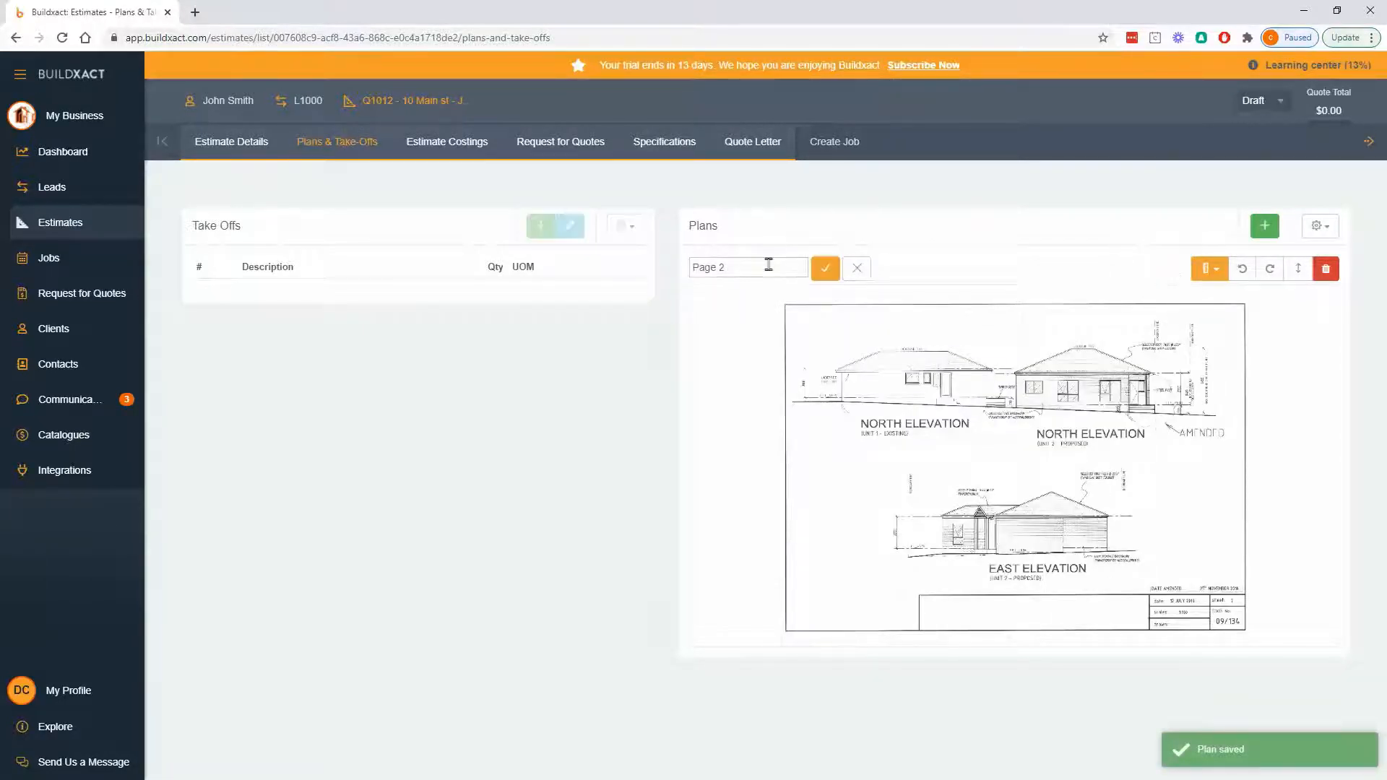
triple_click(769, 266)
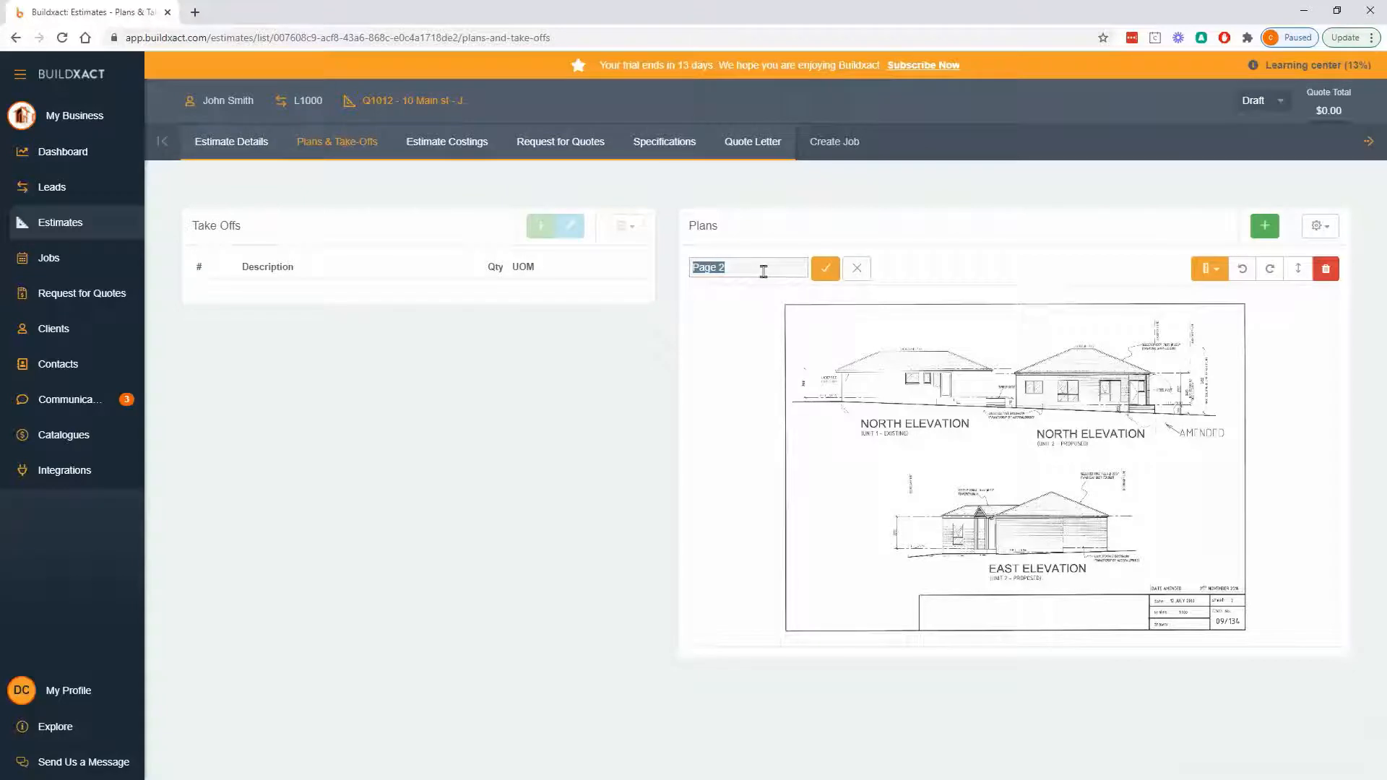
text(Elevation)
click(826, 269)
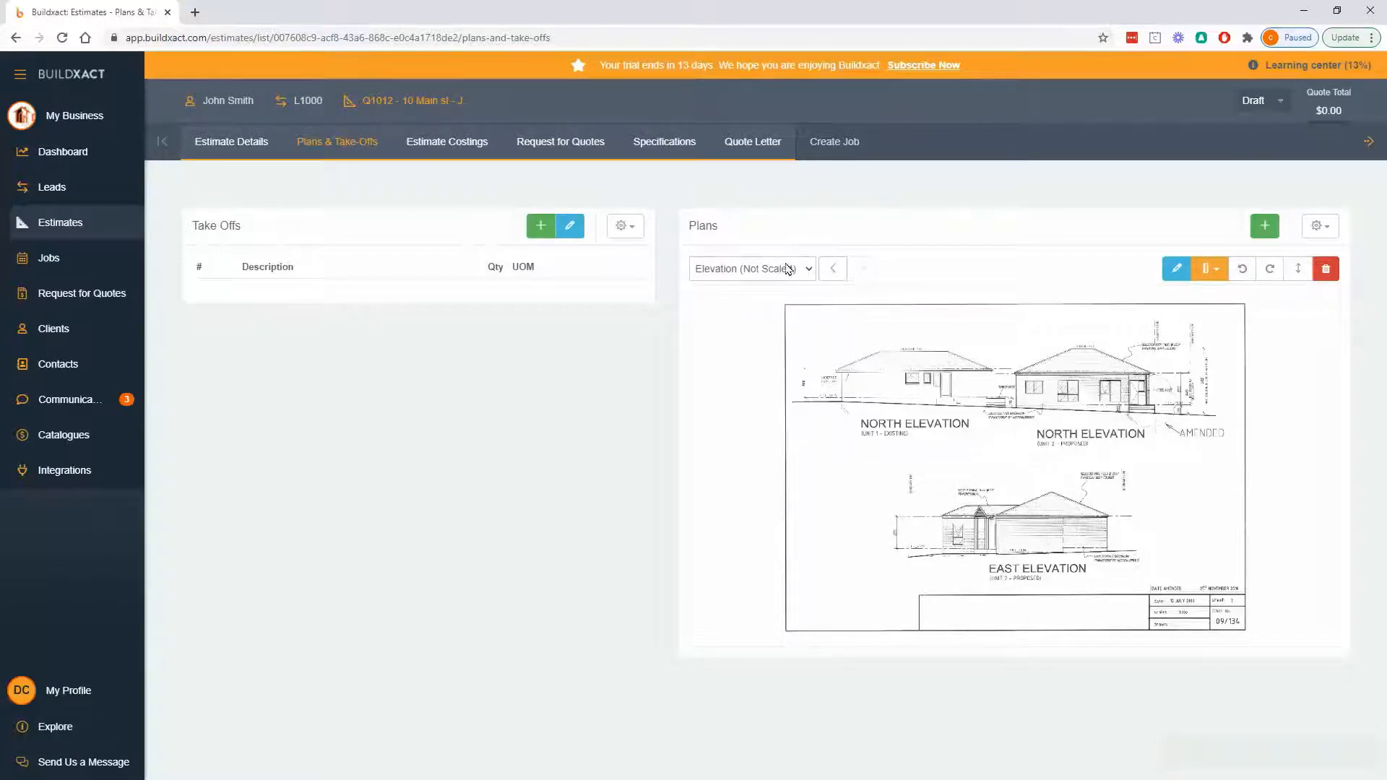
- Start scaling all plans and show which plans can be chosen for drawing the scale line
click(1218, 279)
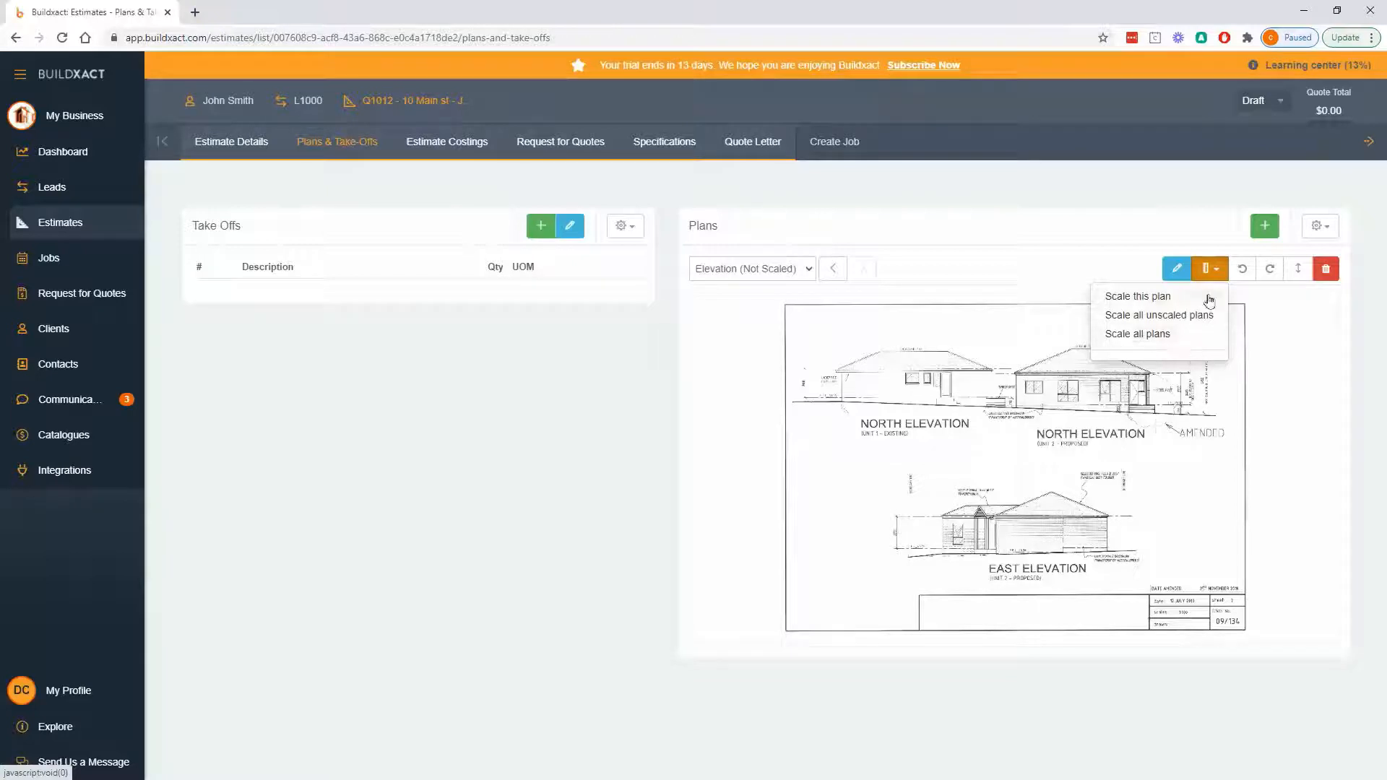
click(1137, 336)
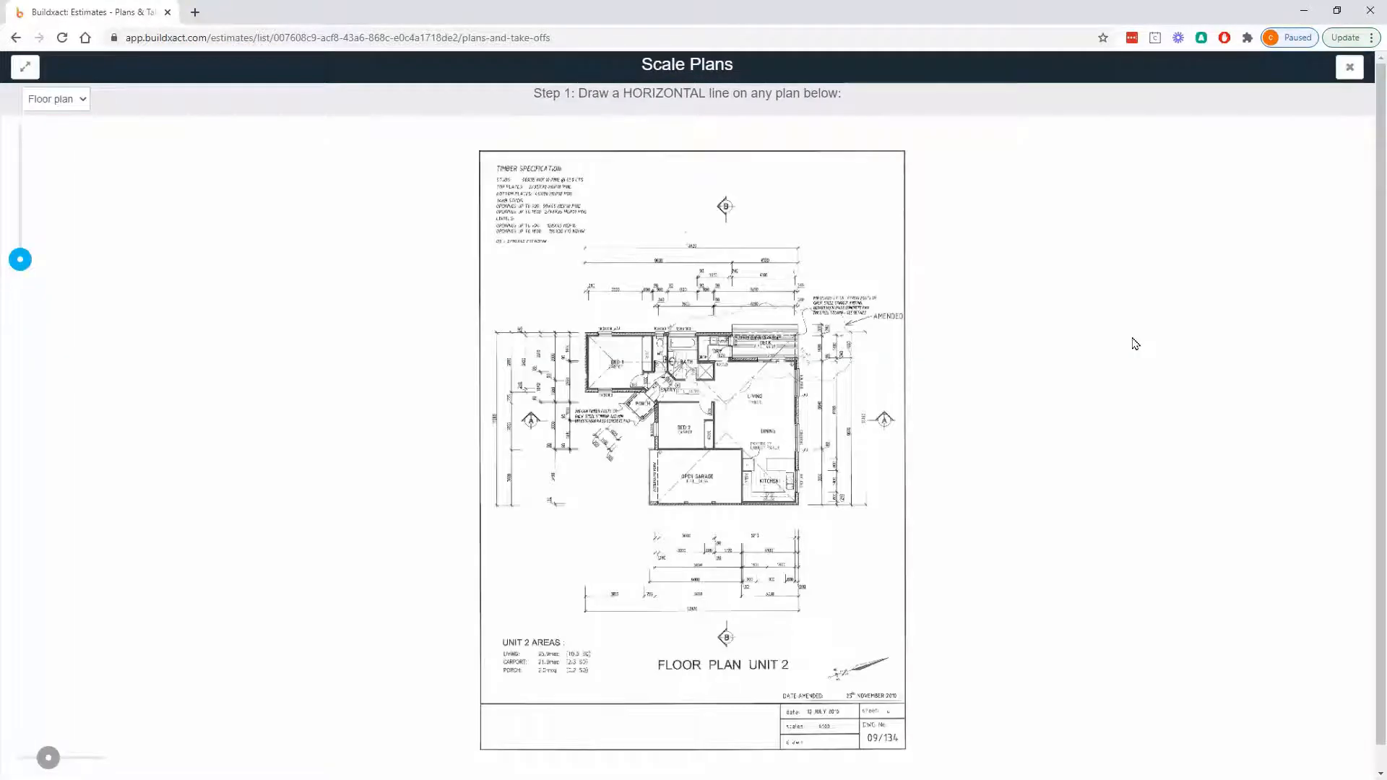
click(76, 101)
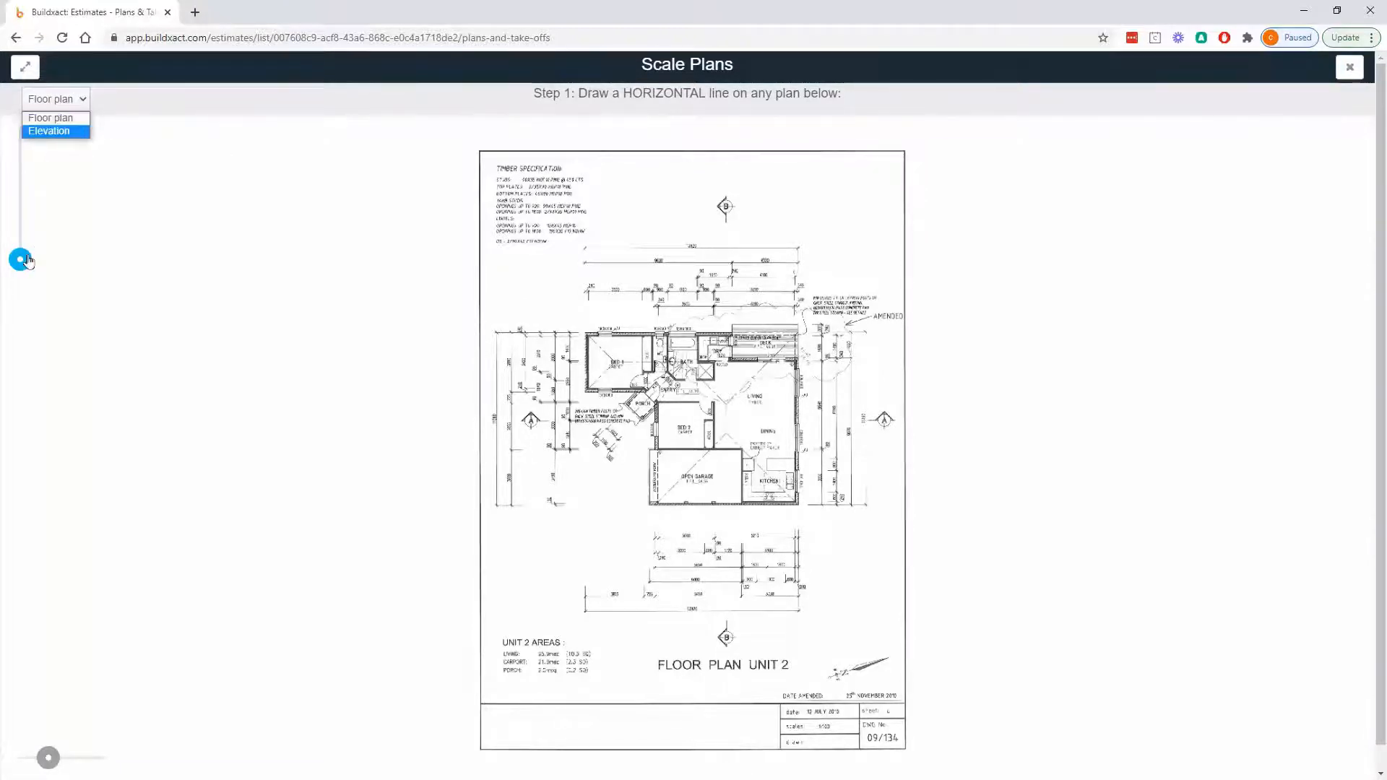
- Examine the horizontal dimension lines above the floor plan at different magnifications, along with the first scaling instruction
drag(20, 259, 20, 230)
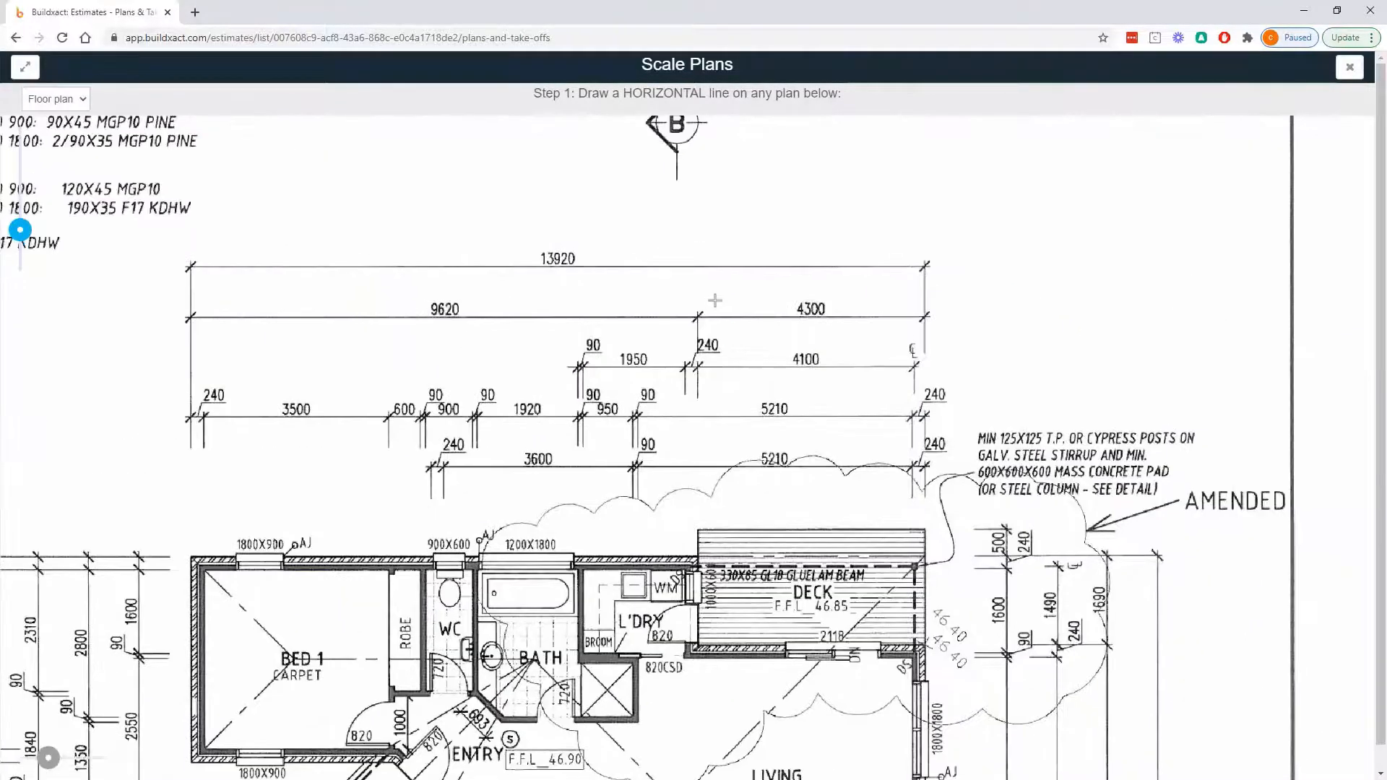
scroll(686, 321, up, 2)
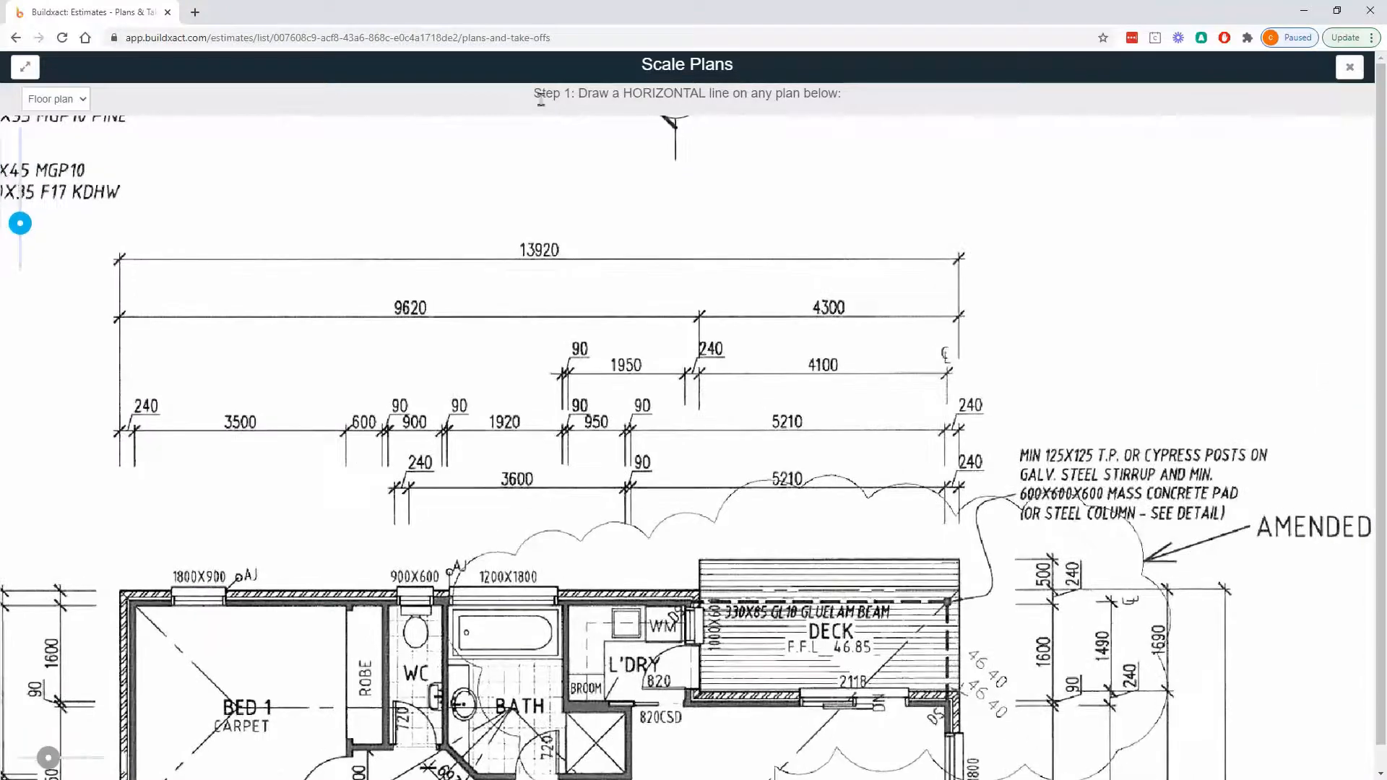
triple_click(858, 97)
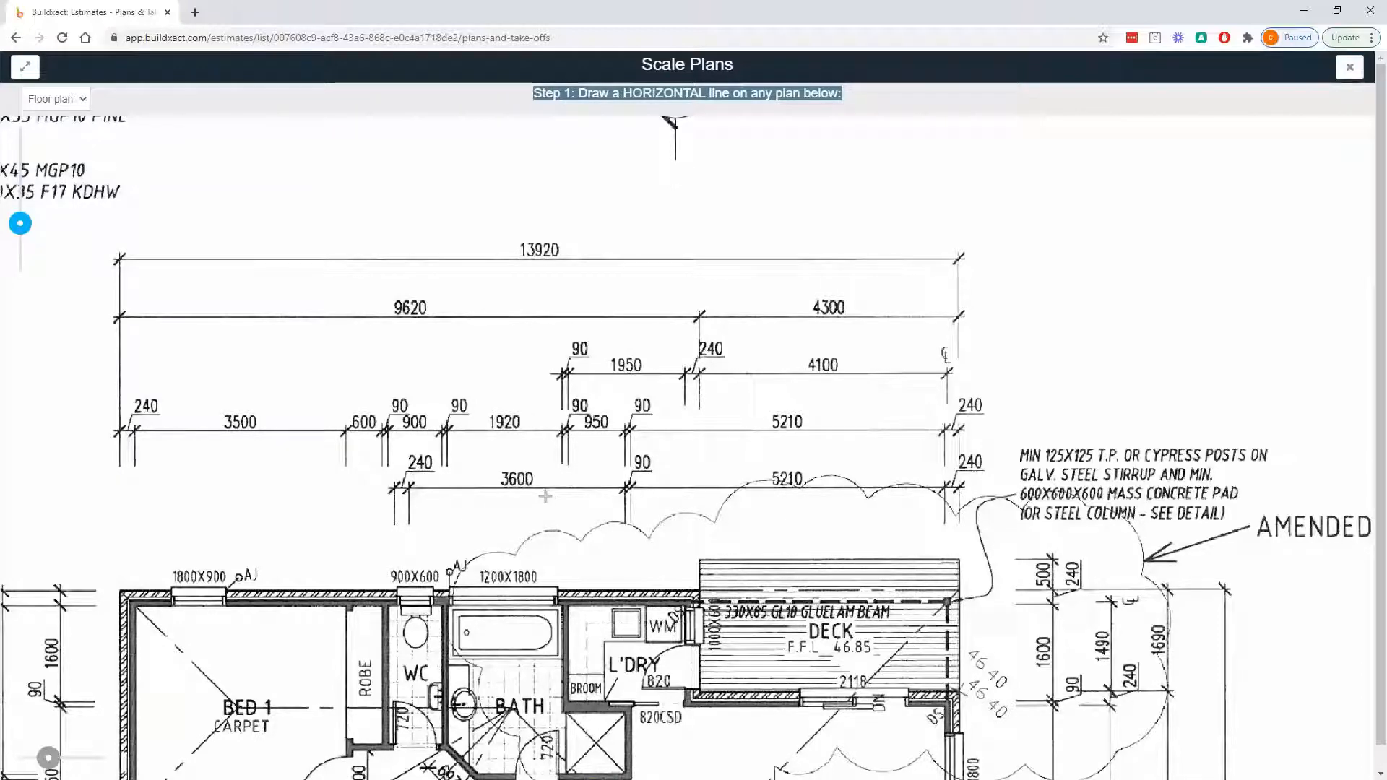
scroll(542, 498, up, 3)
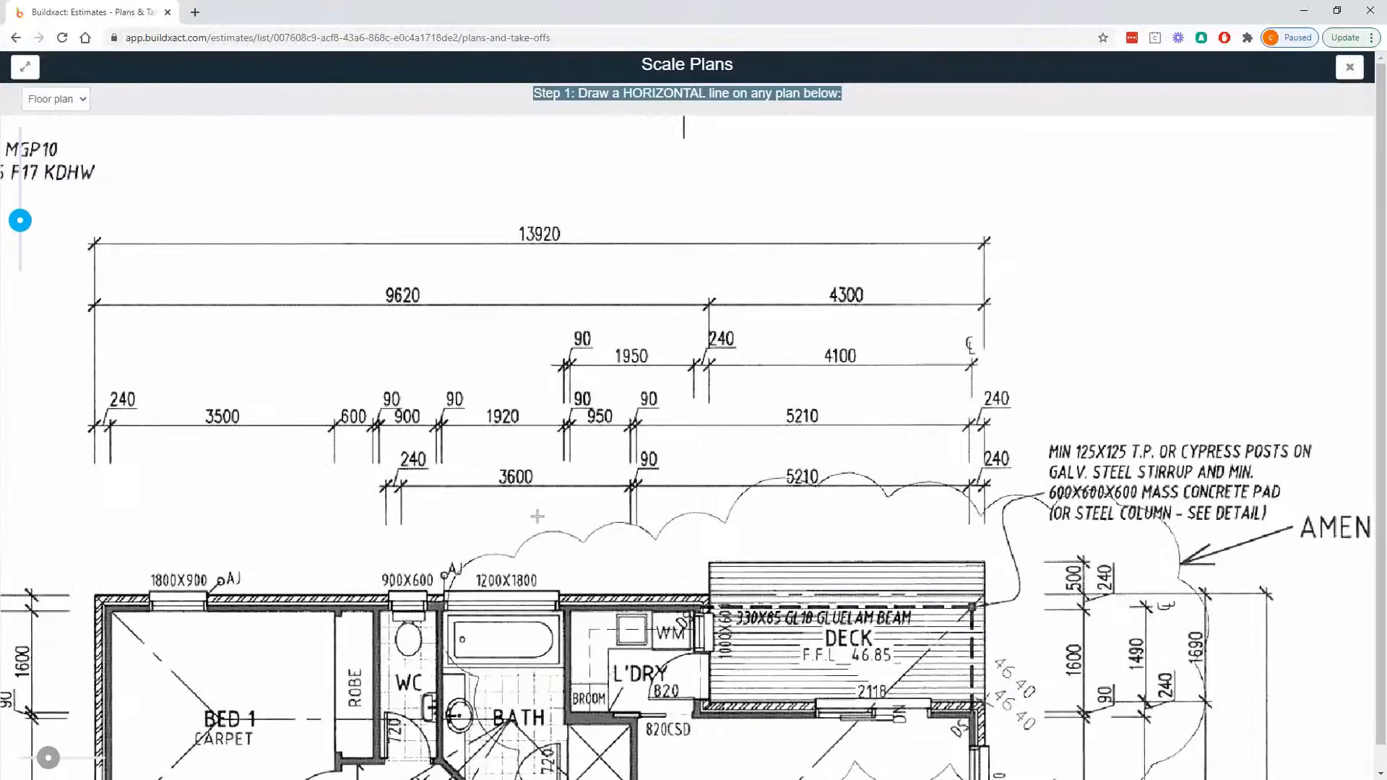
scroll(537, 517, up, 3)
scroll(536, 516, down, 3)
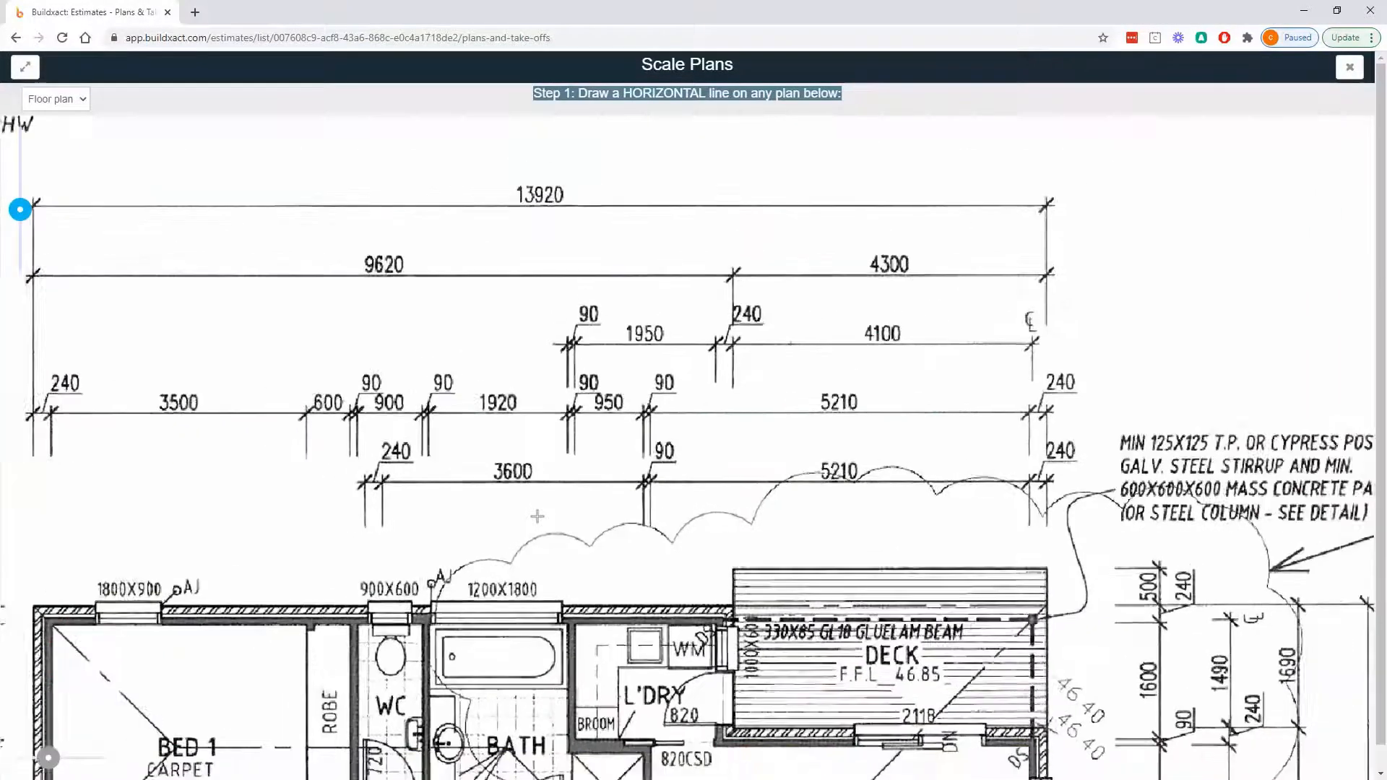
scroll(536, 517, down, 1)
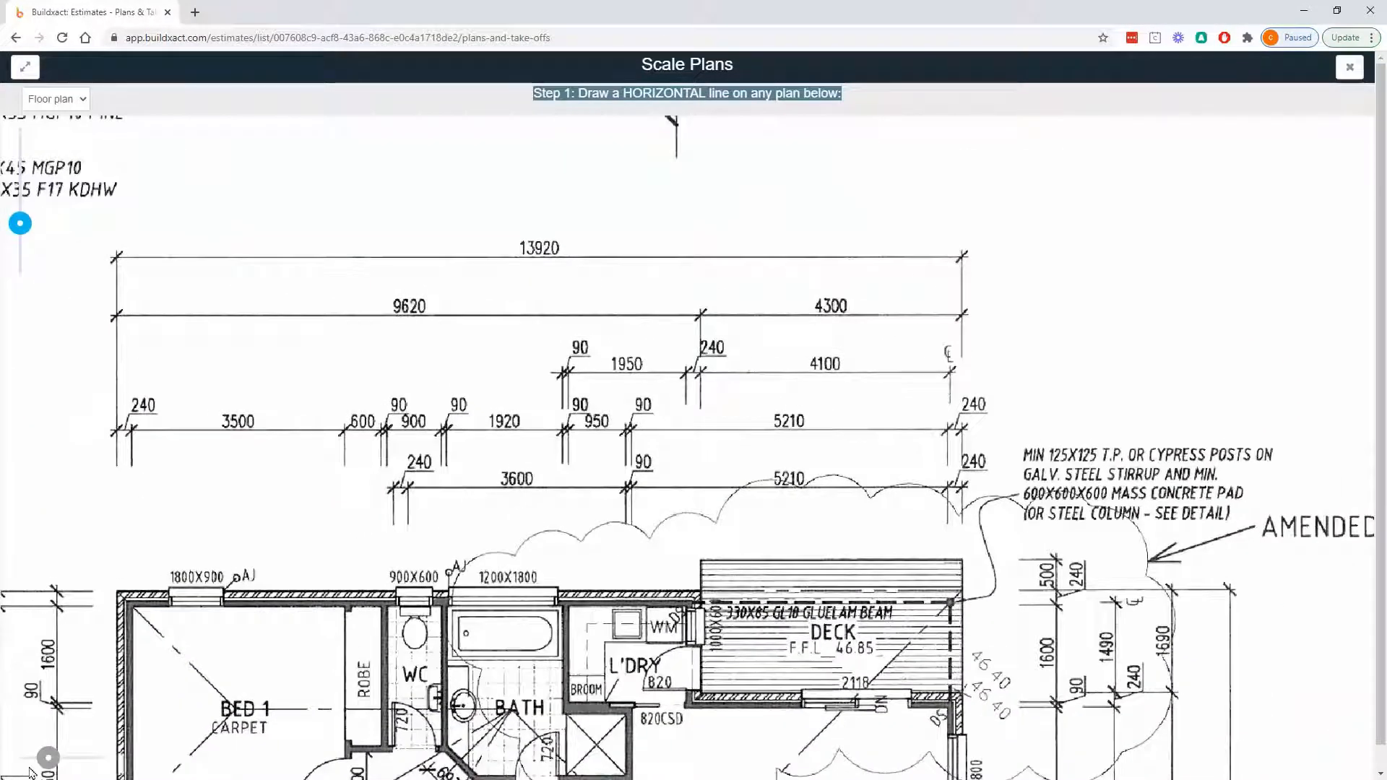
- Draw the horizontal scale line along the full overall 13920 dimension line above the floor plan
drag(48, 758, 136, 756)
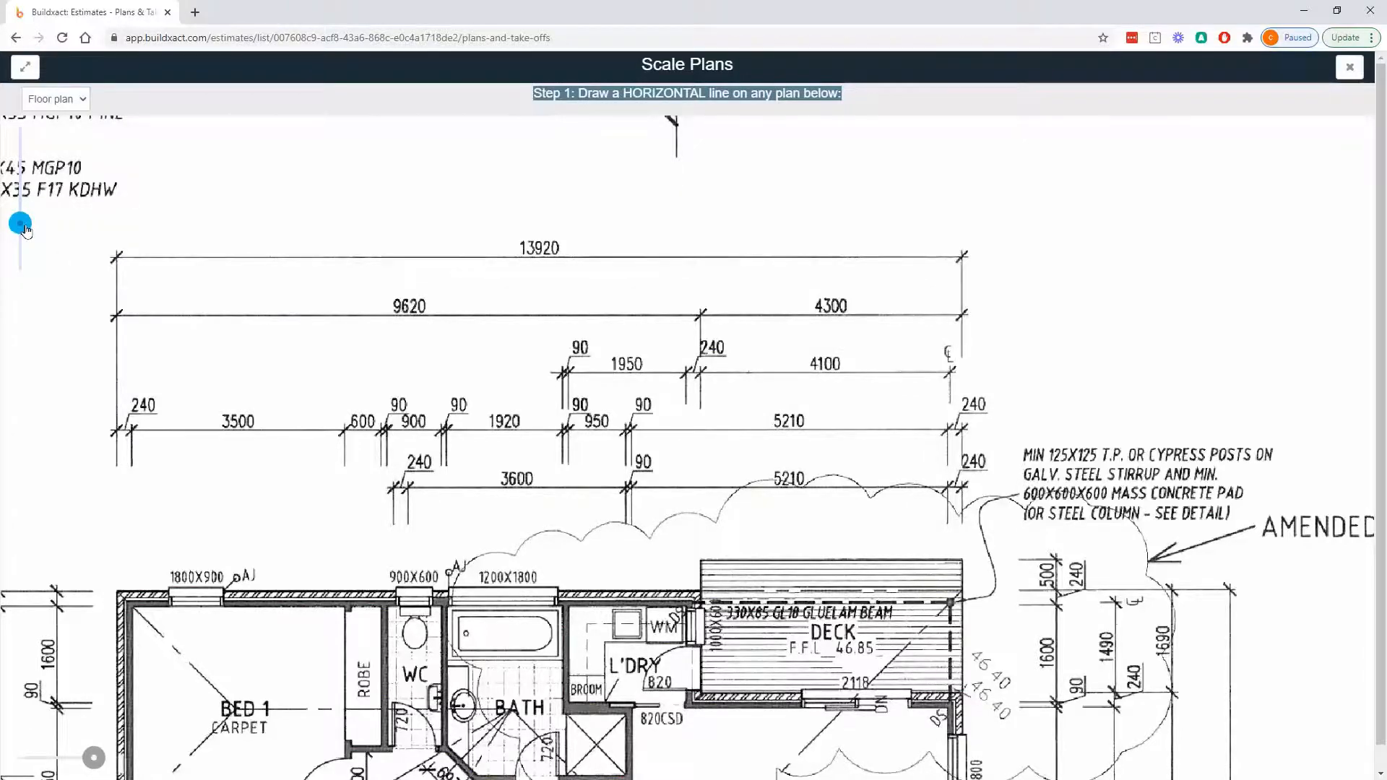
drag(26, 230, 20, 199)
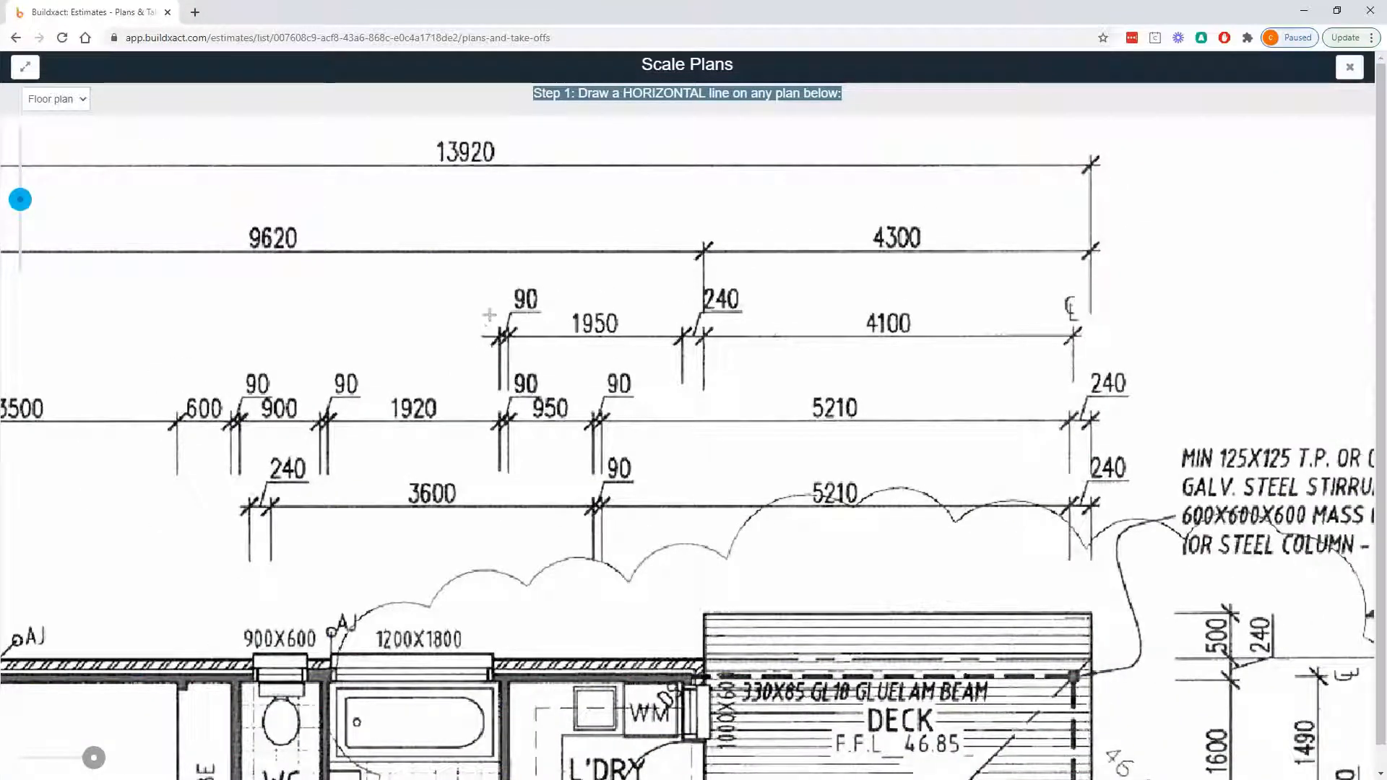
drag(489, 315, 786, 589)
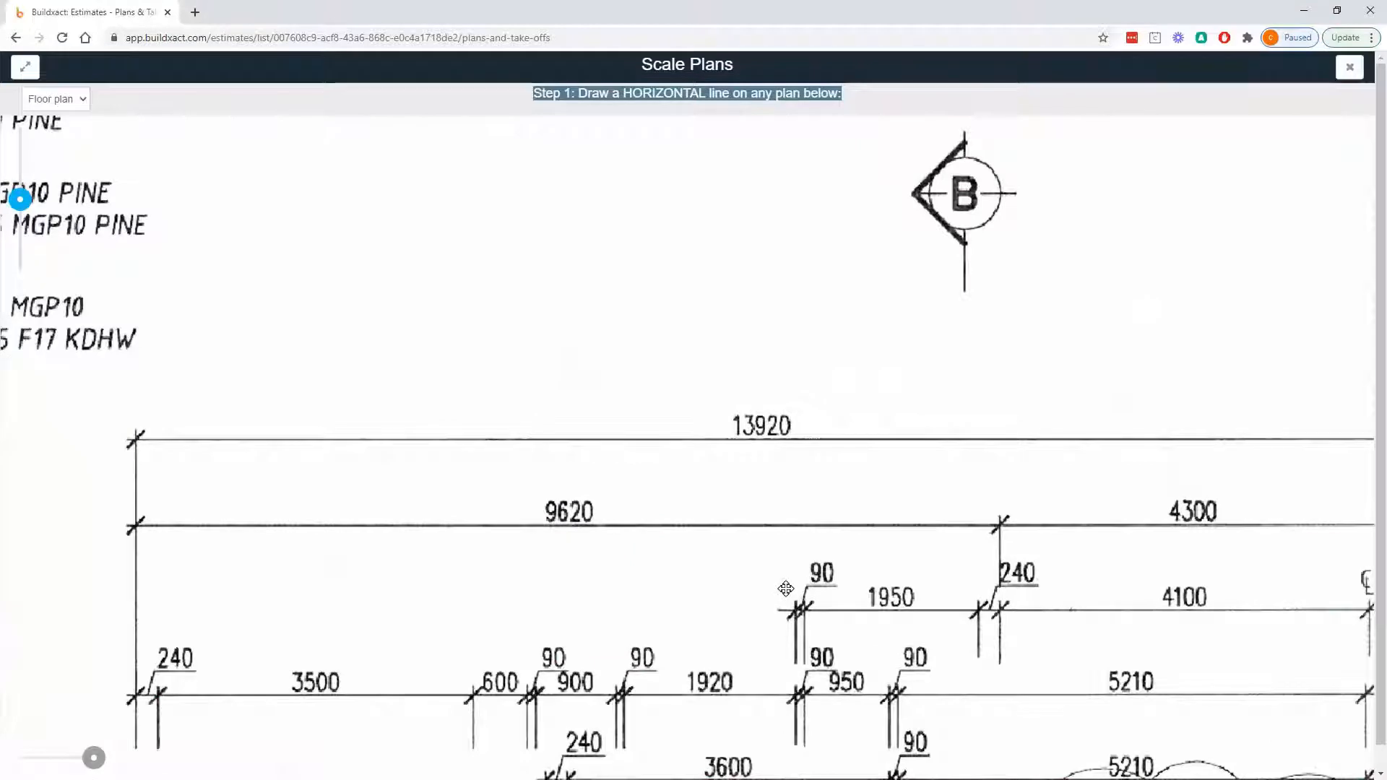
drag(994, 378, 908, 357)
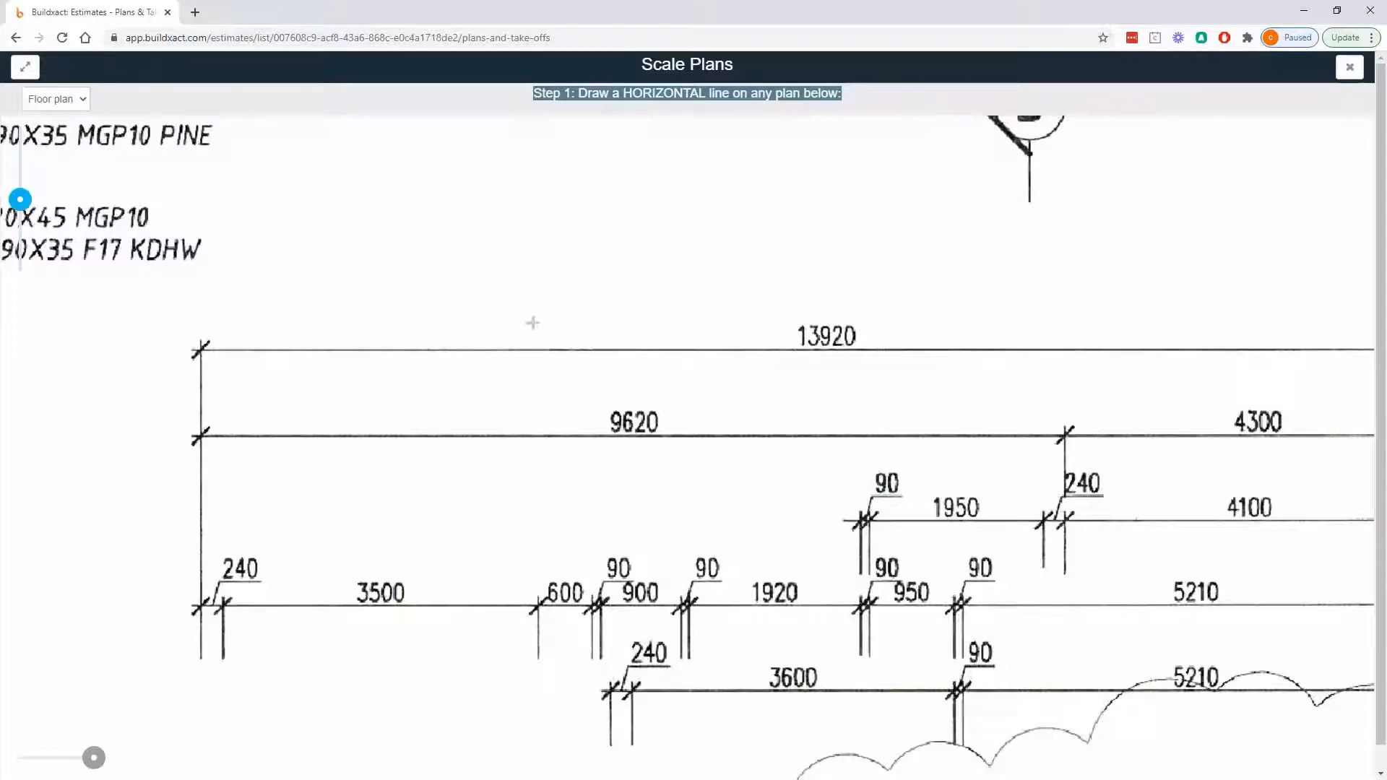
scroll(279, 378, up, 2)
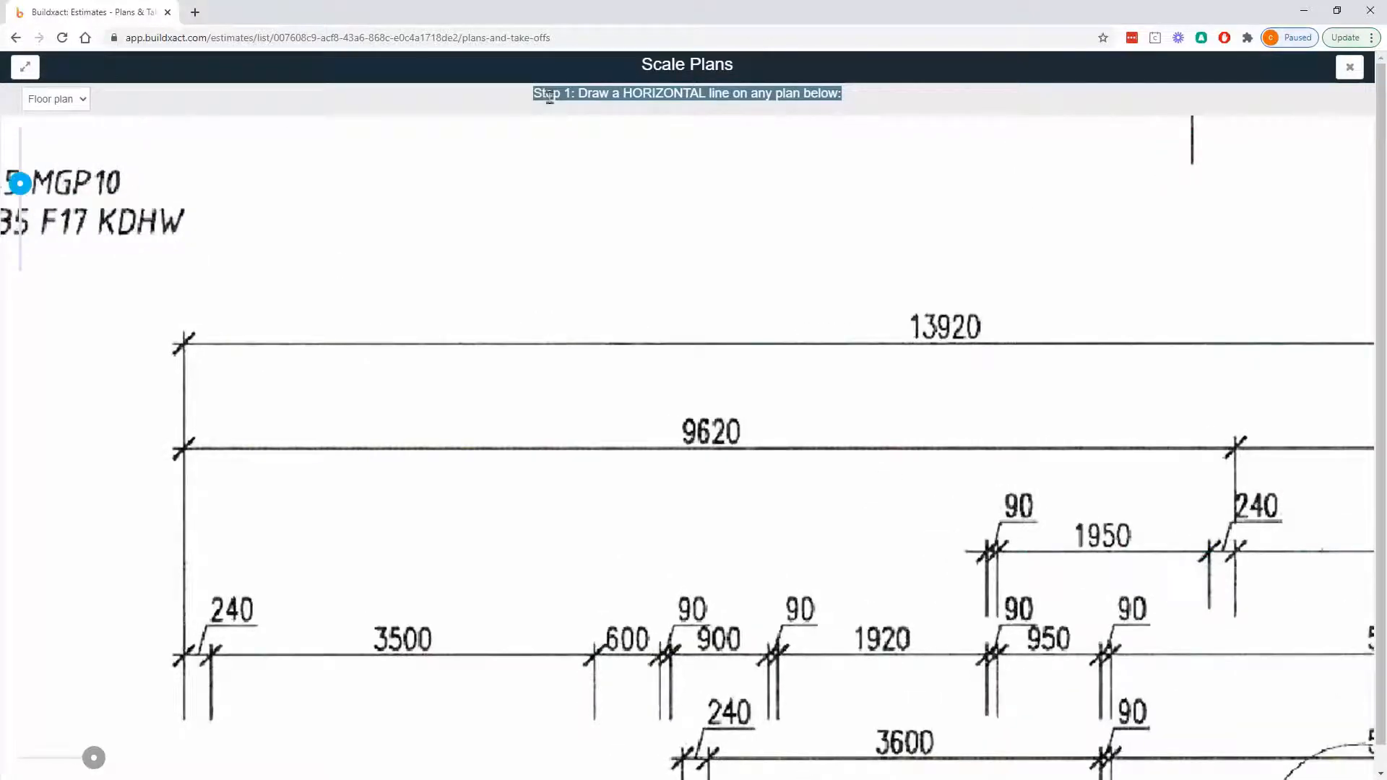
drag(532, 97, 843, 97)
click(186, 341)
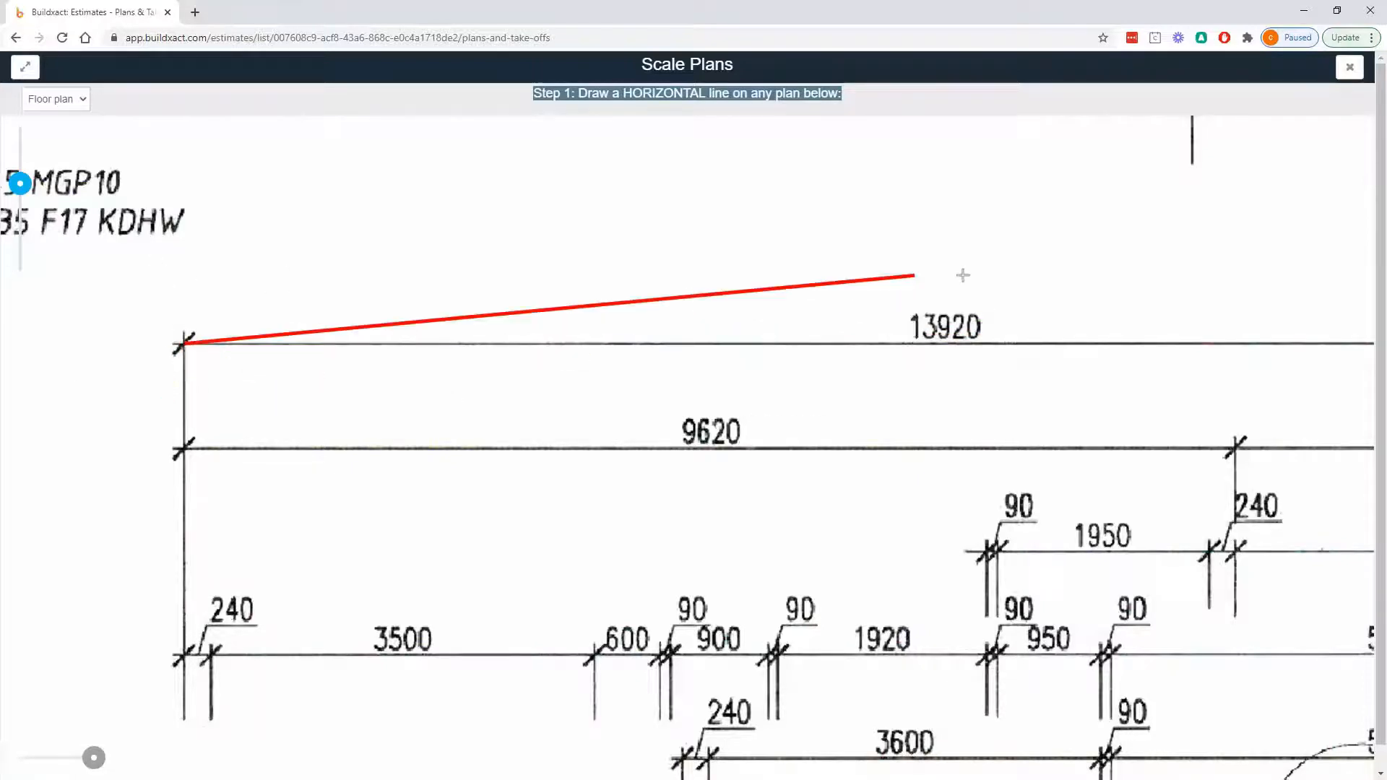
drag(1124, 280, 666, 296)
drag(1021, 306, 605, 304)
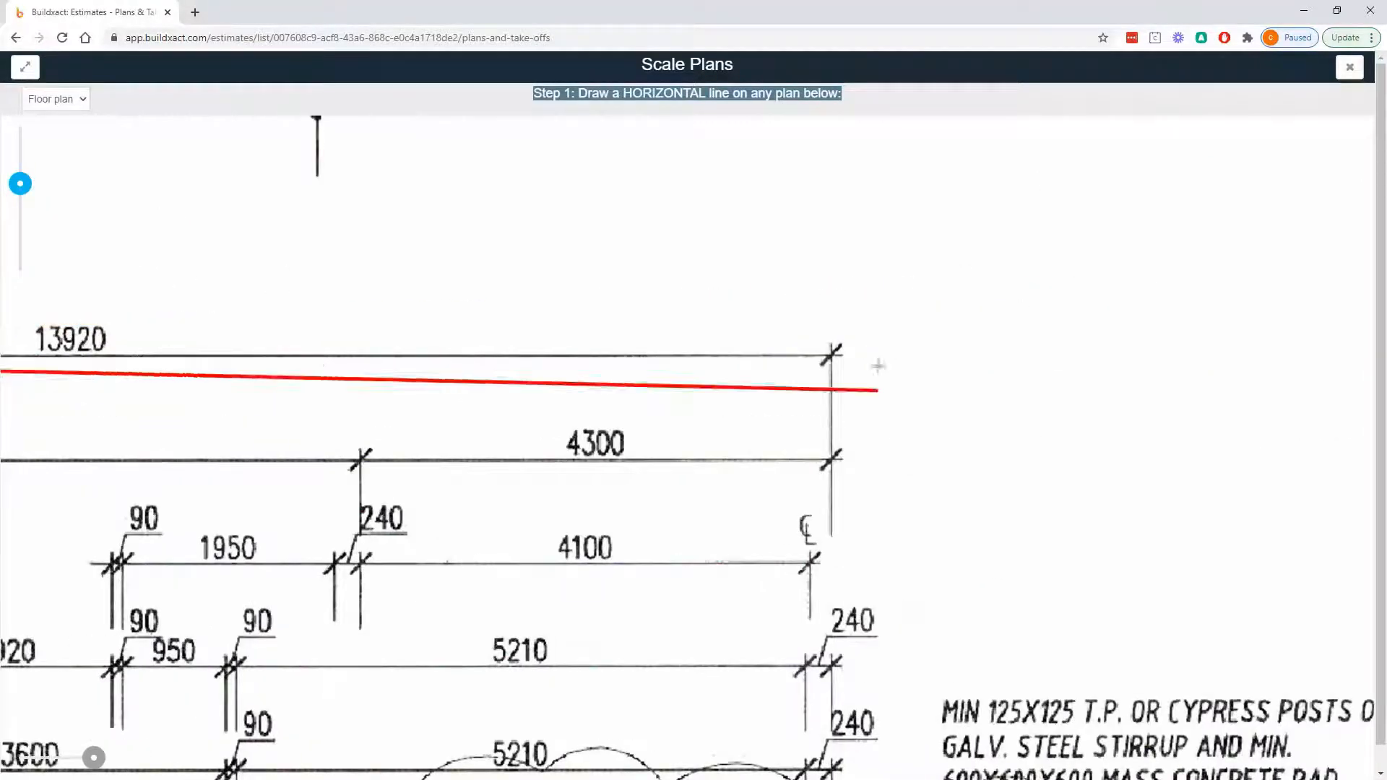
click(831, 352)
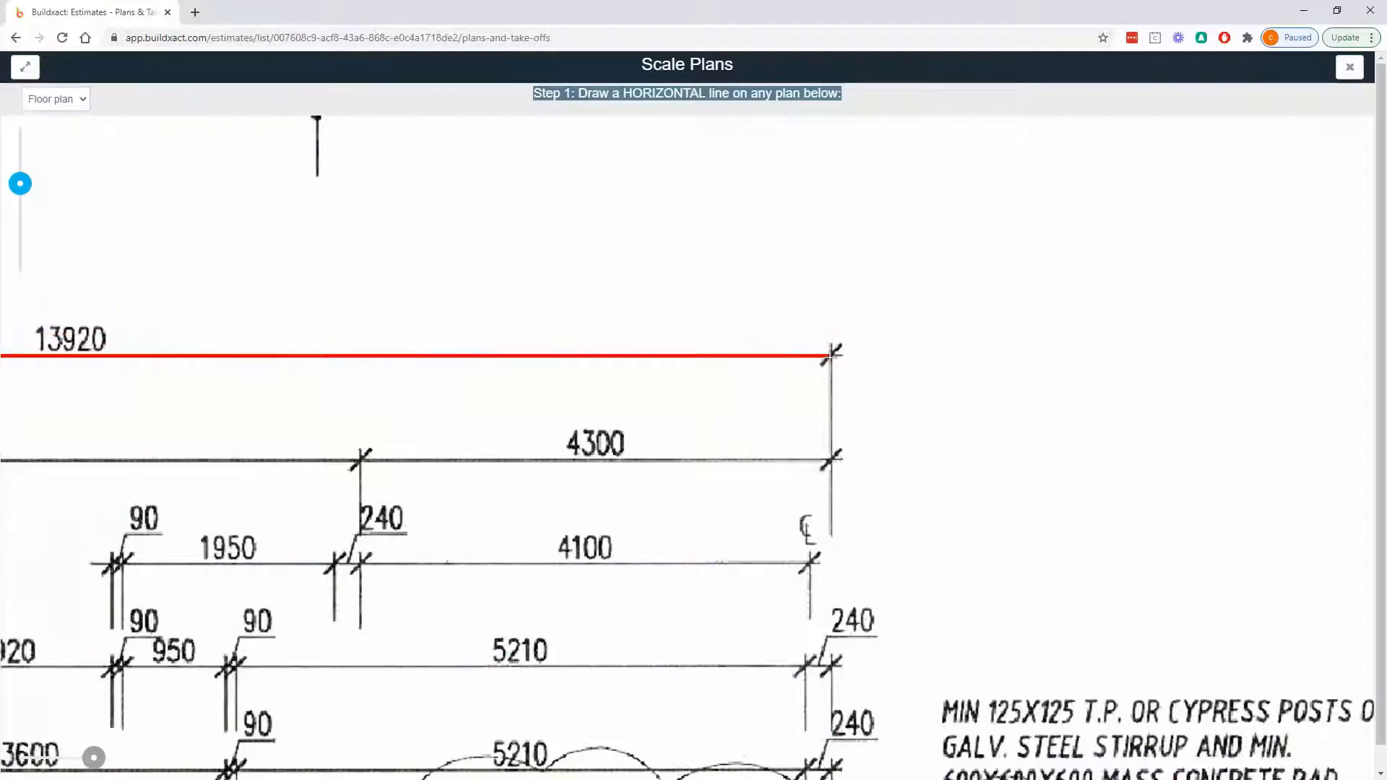
scroll(832, 354, up, 4)
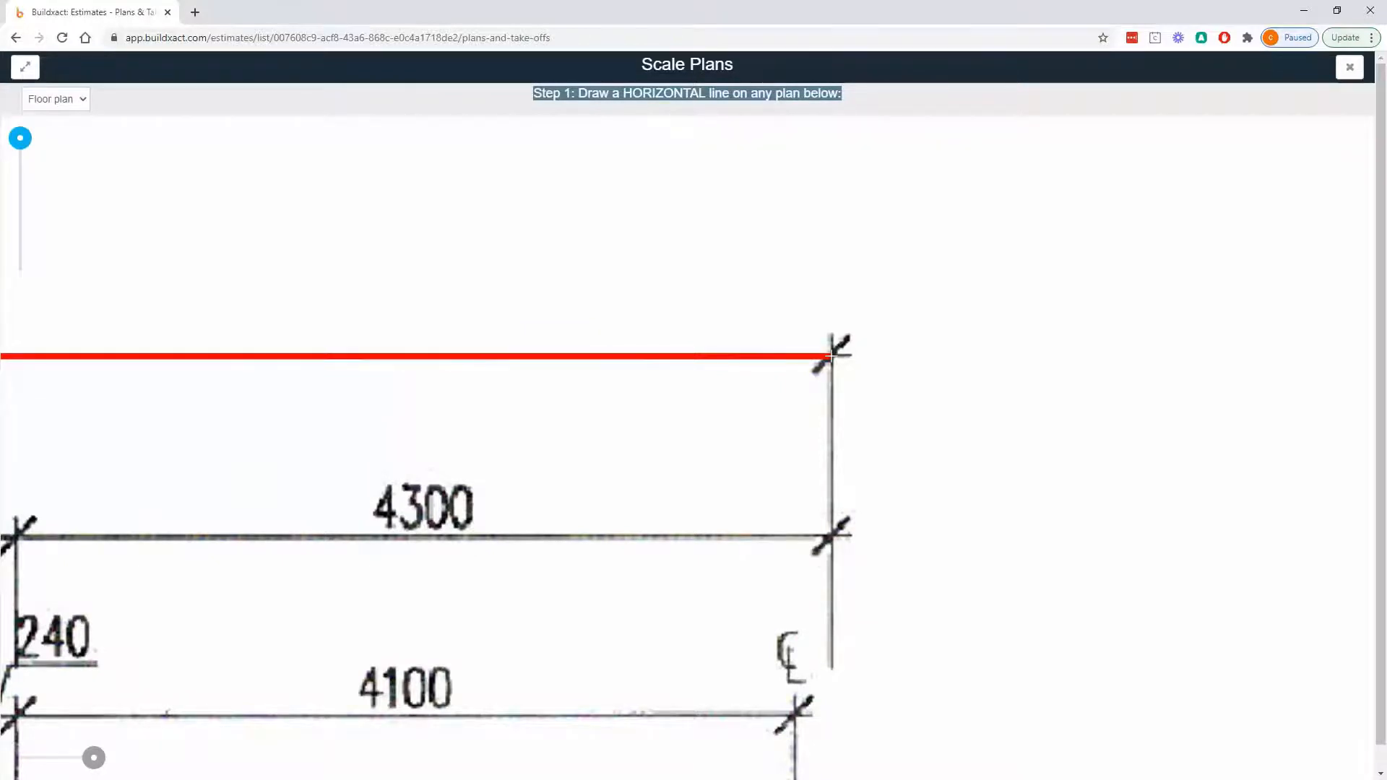
click(830, 354)
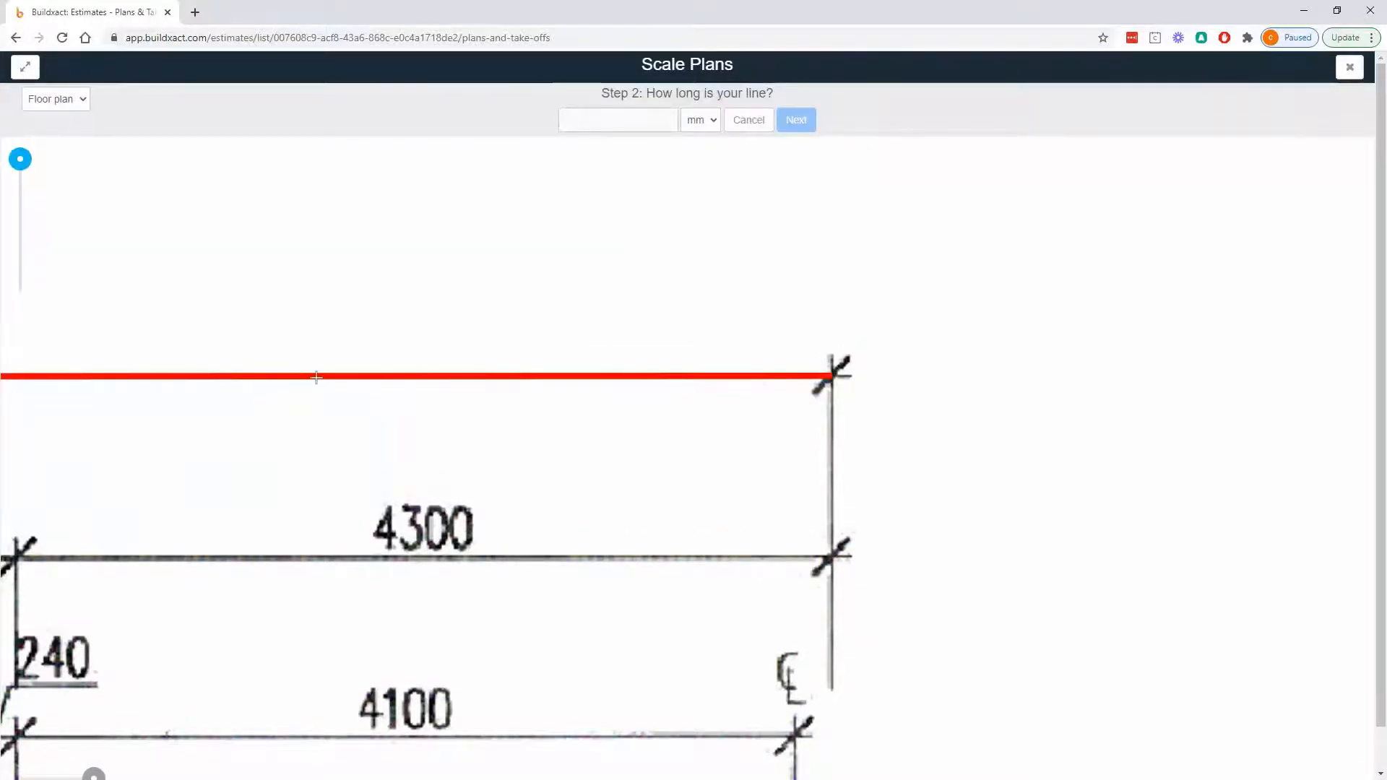
- Set the horizontal scale line's length to 13920 mm and proceed to the vertical scale line
drag(316, 377, 866, 378)
drag(362, 266, 749, 325)
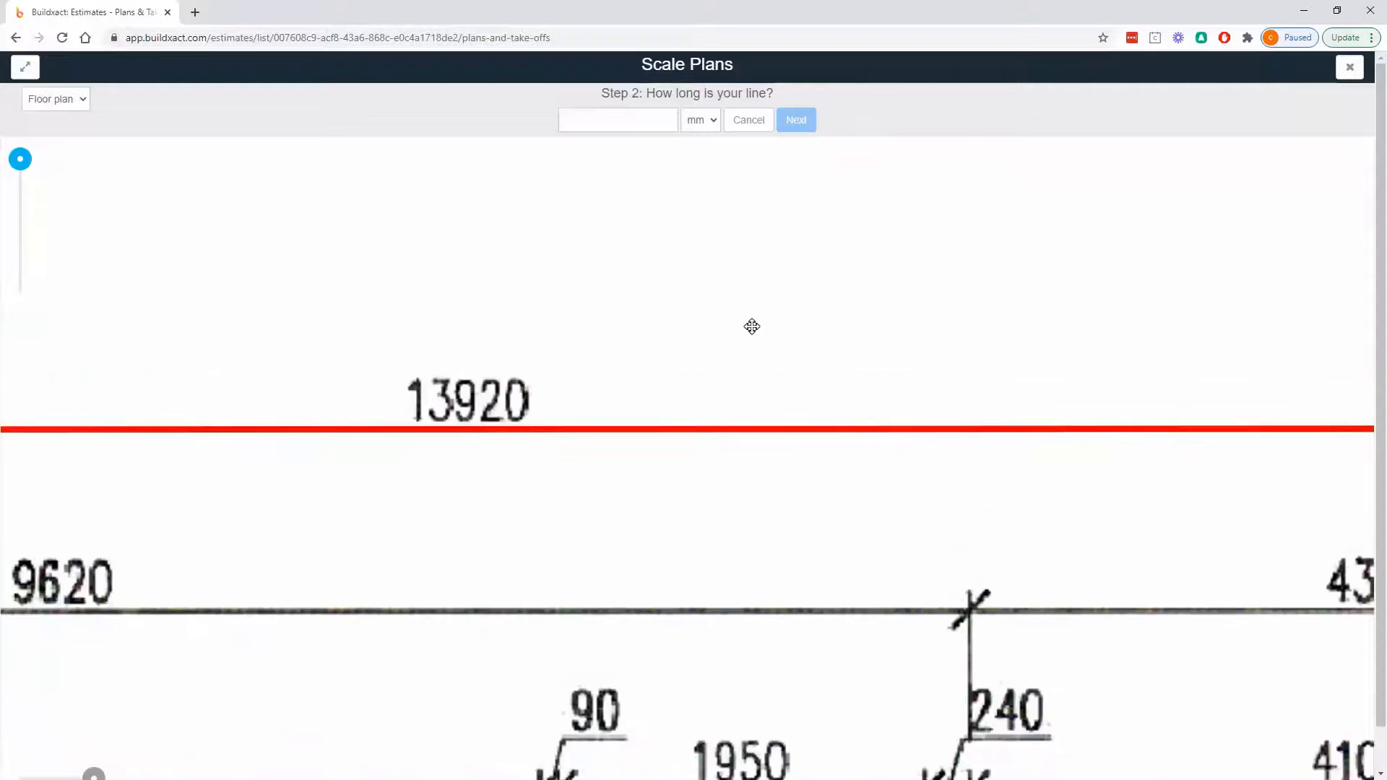
text(13920)
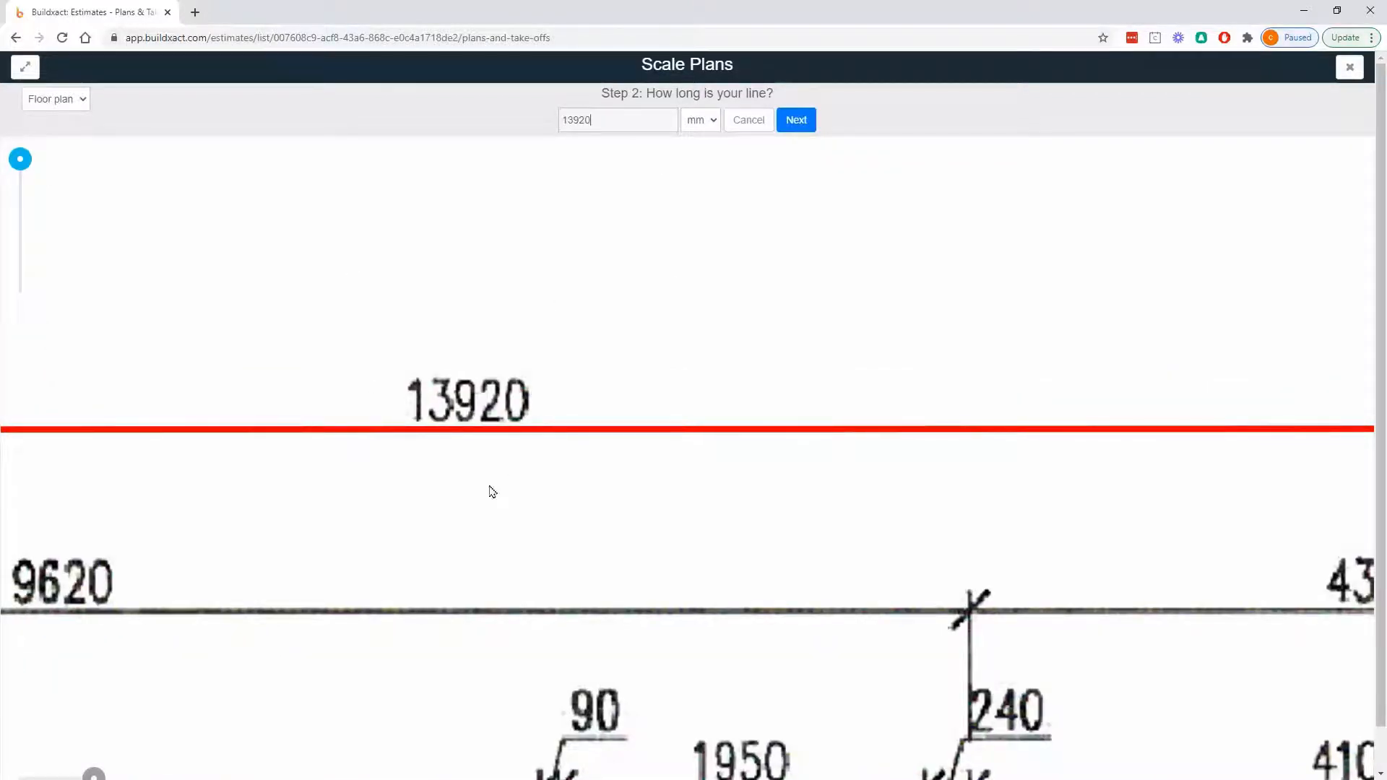
scroll(793, 290, down, 5)
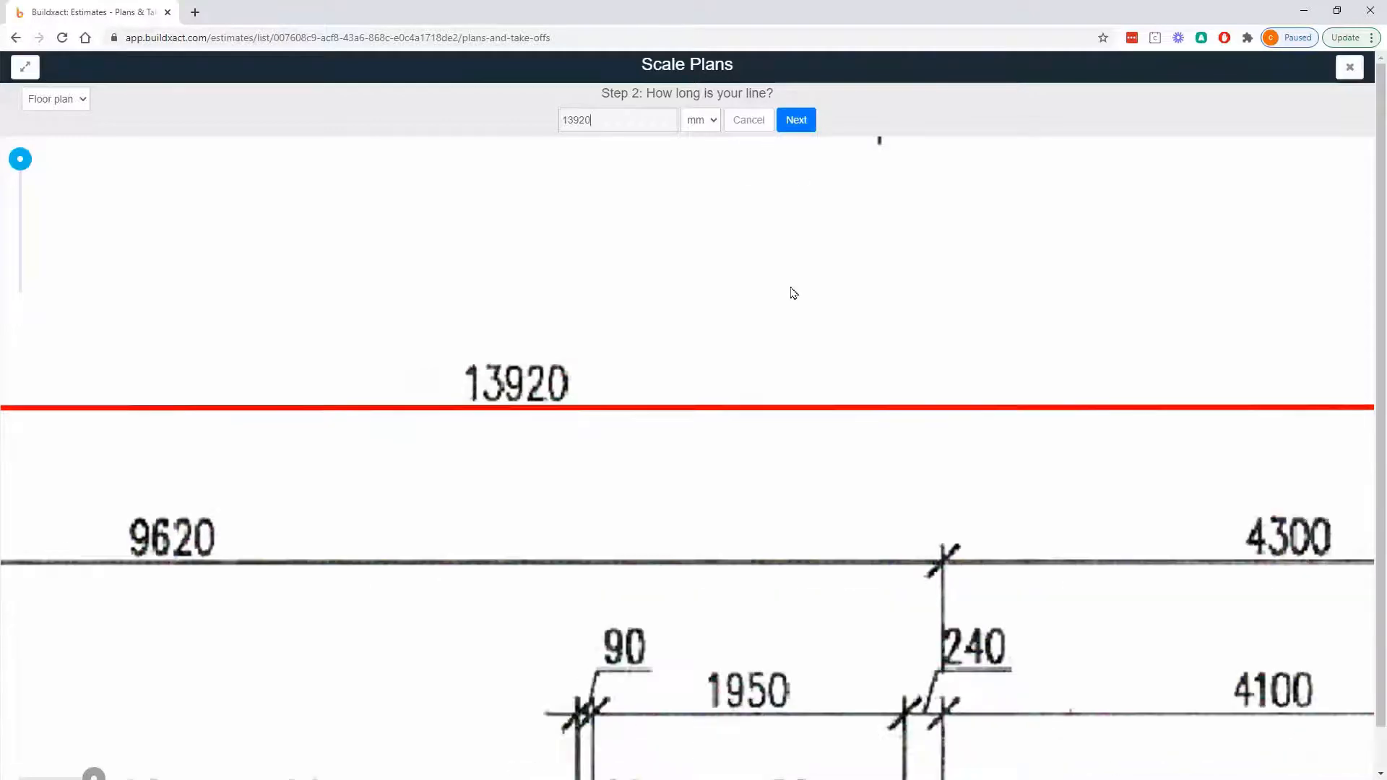
scroll(793, 291, down, 2)
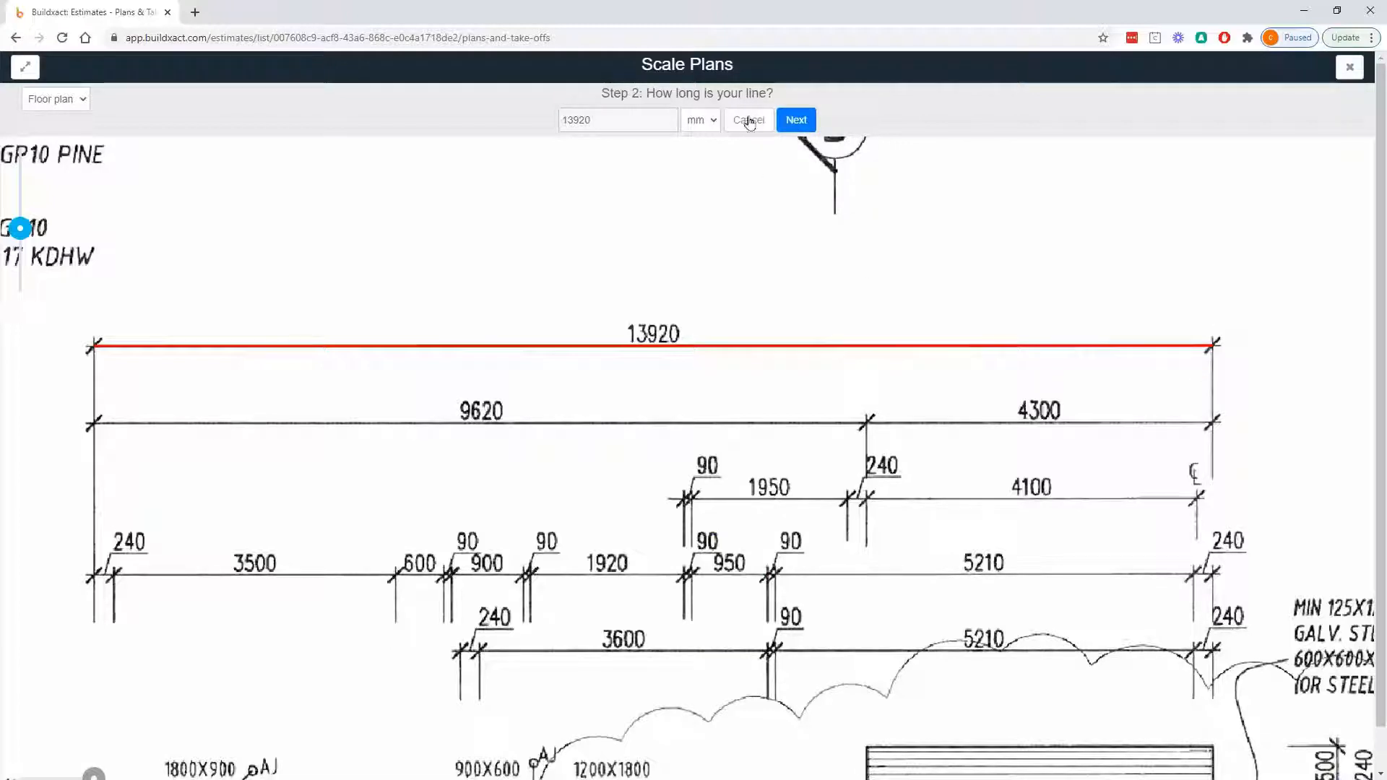
click(806, 122)
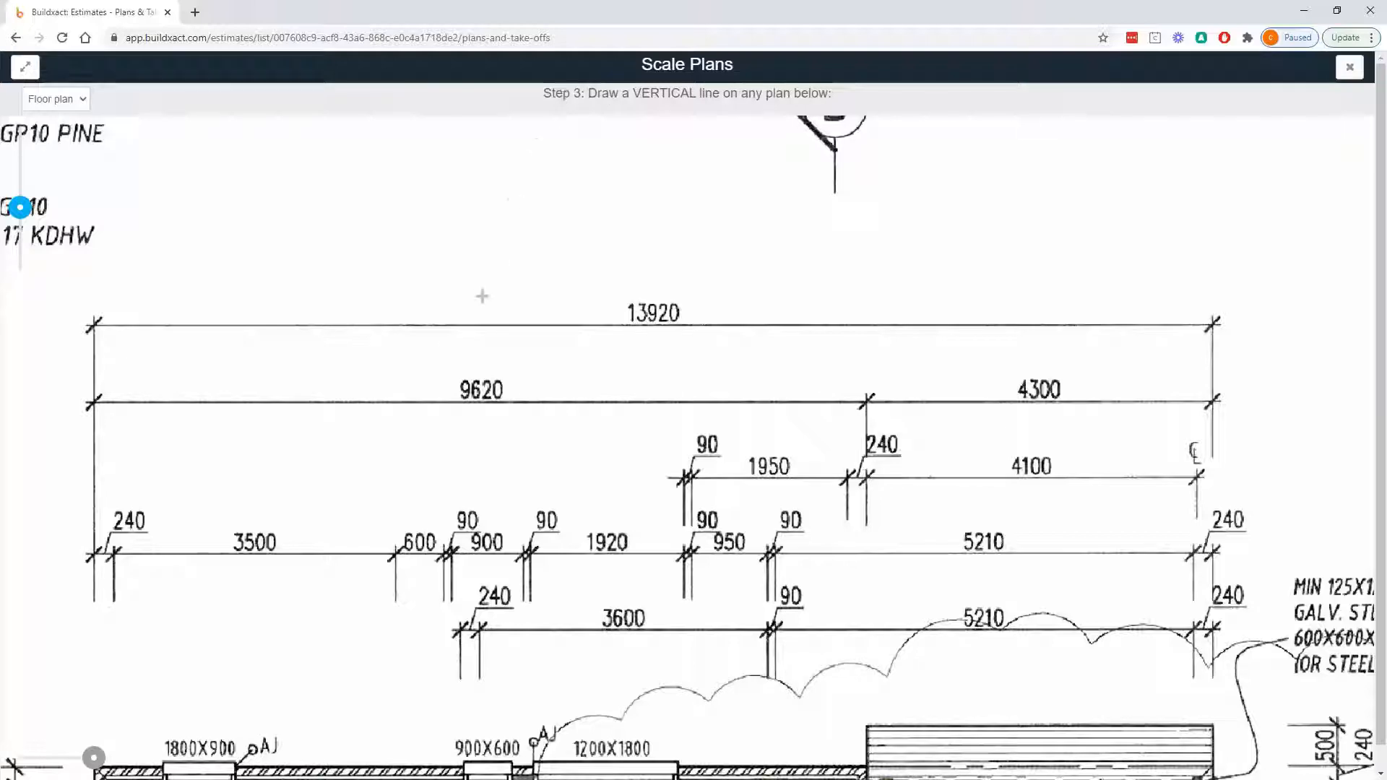
- Draw the vertical scale line along the overall 11260 dimension beside the floor plan and finish scaling with its length set to 11260 mm
drag(154, 631, 629, 350)
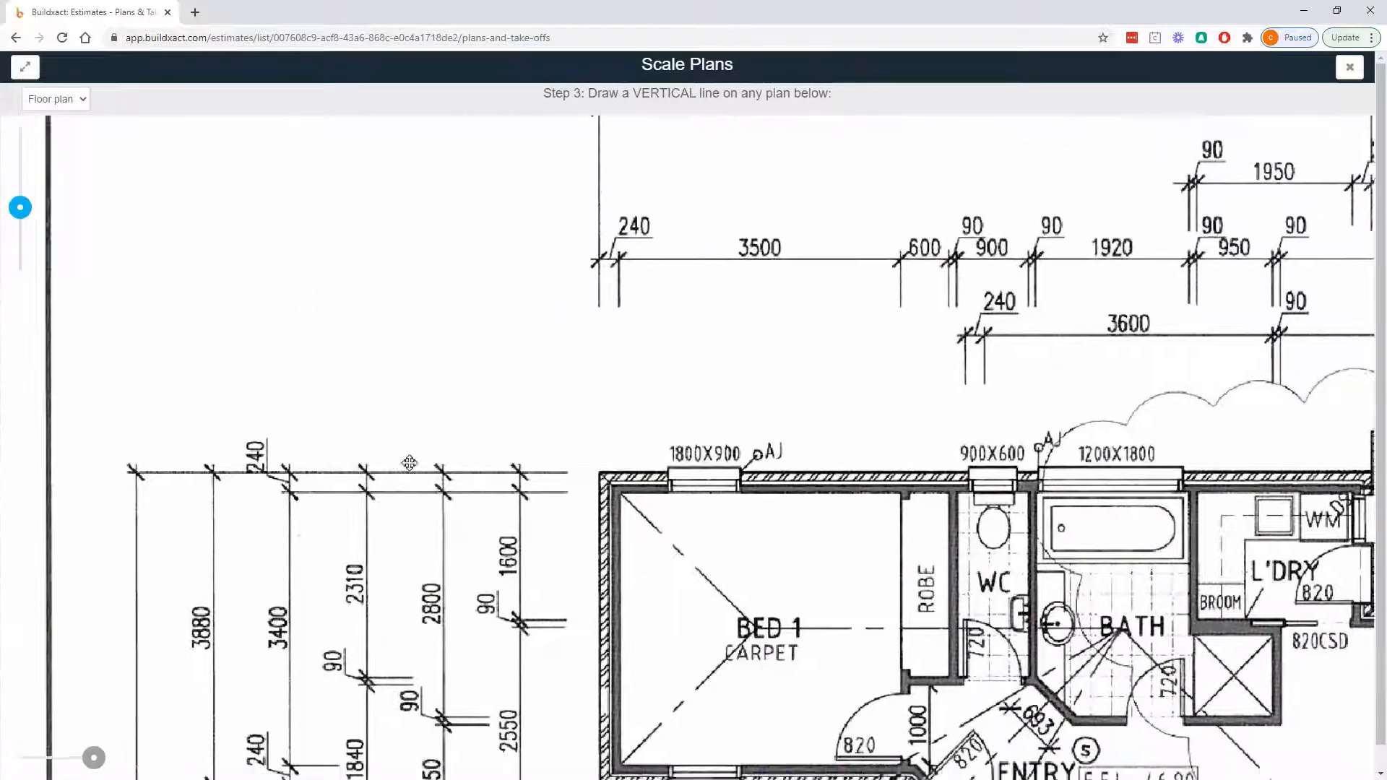
drag(410, 463, 418, 371)
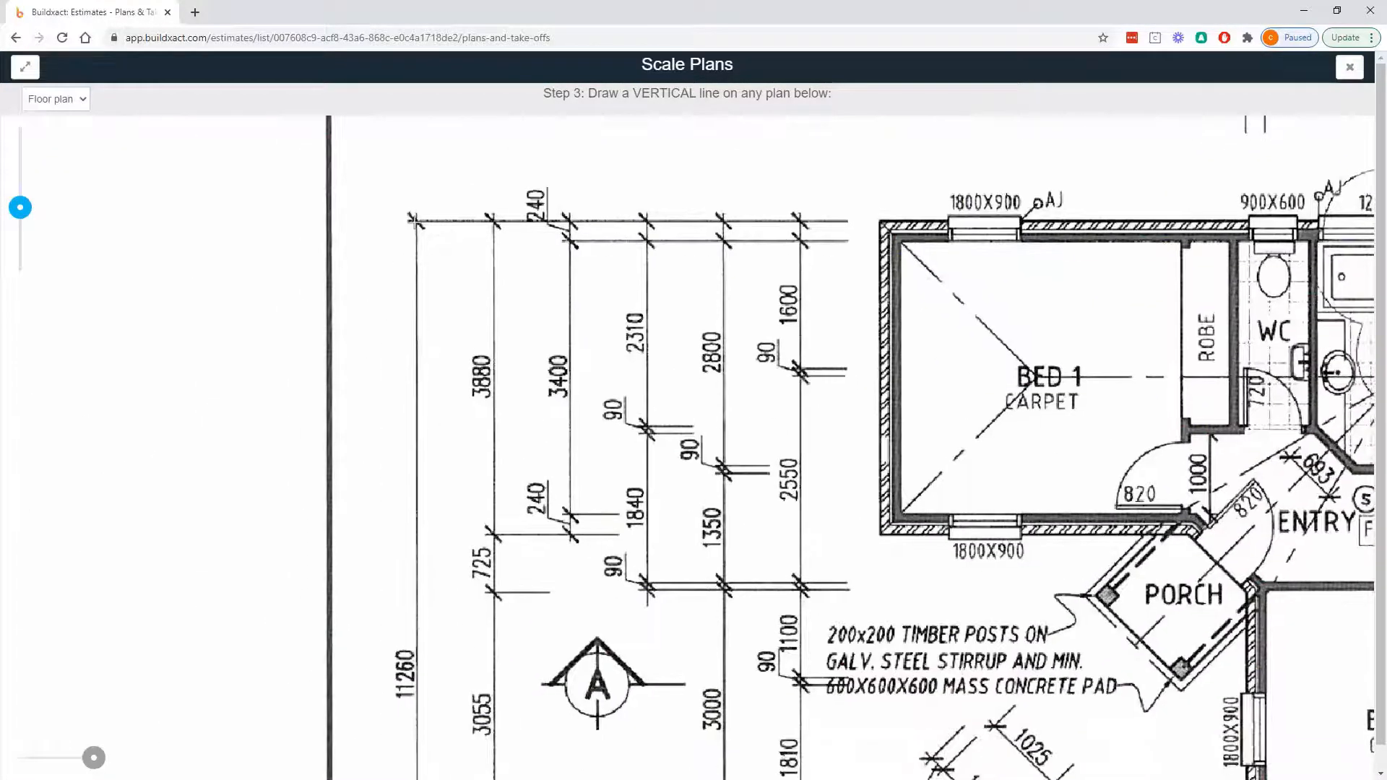
drag(413, 218, 455, 497)
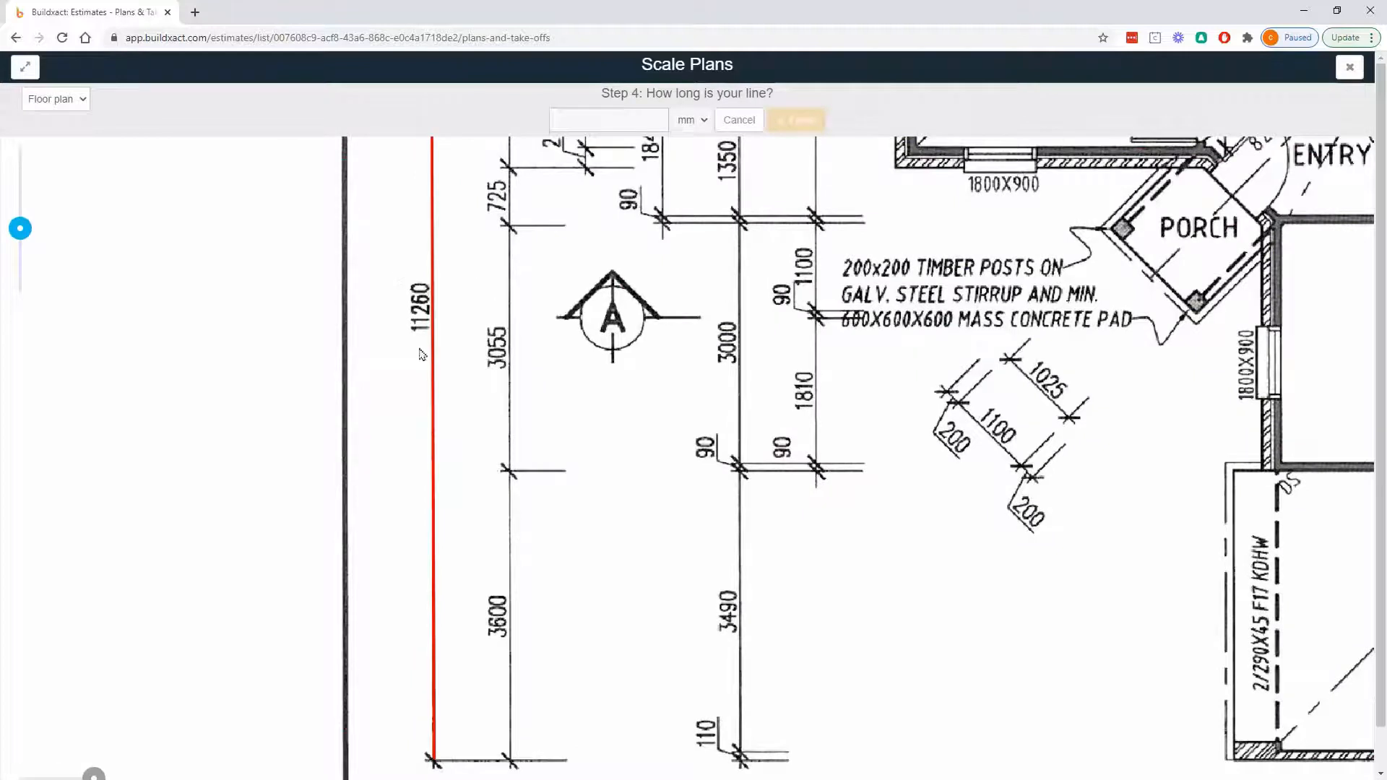
click(589, 115)
text(11260)
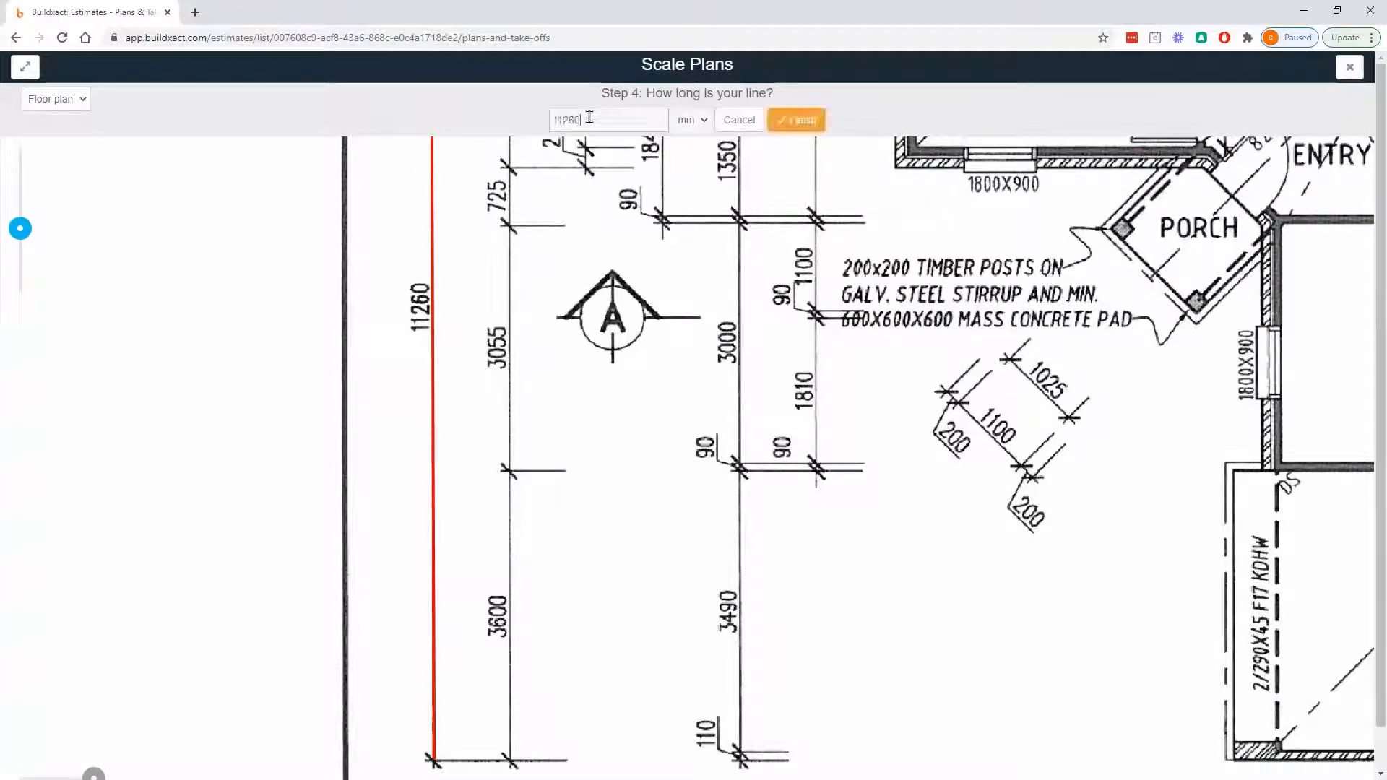
click(820, 126)
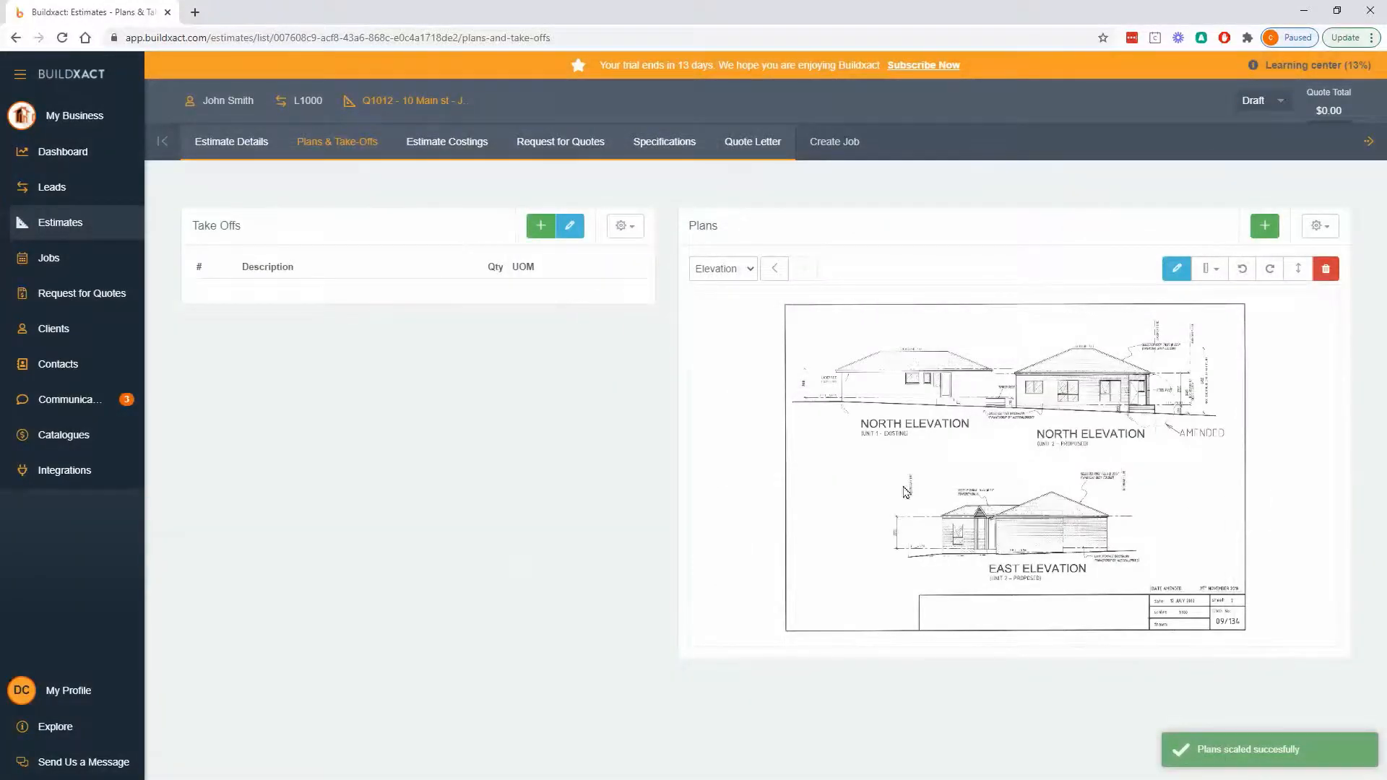
- Switch the displayed plan from Elevation to Floor plan and view the house layout more closely
click(739, 274)
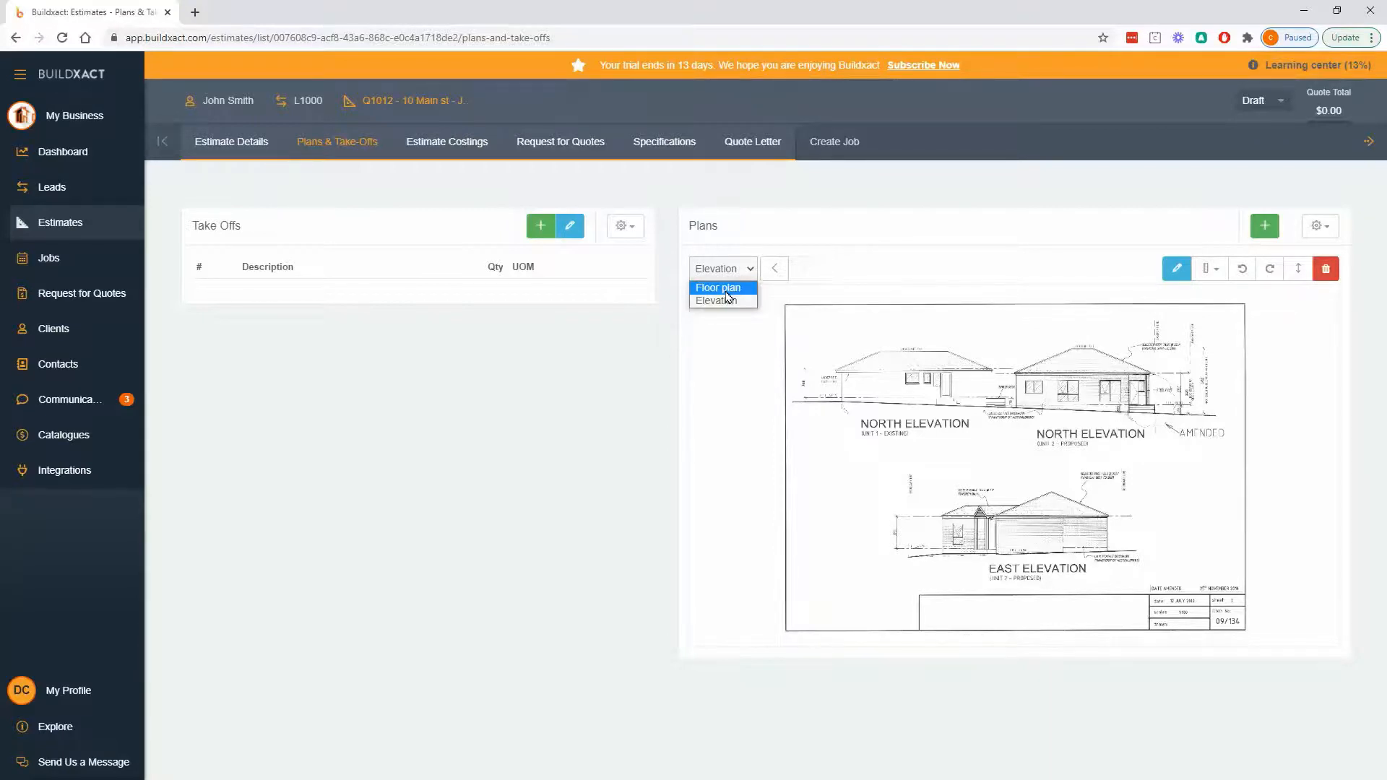
click(723, 288)
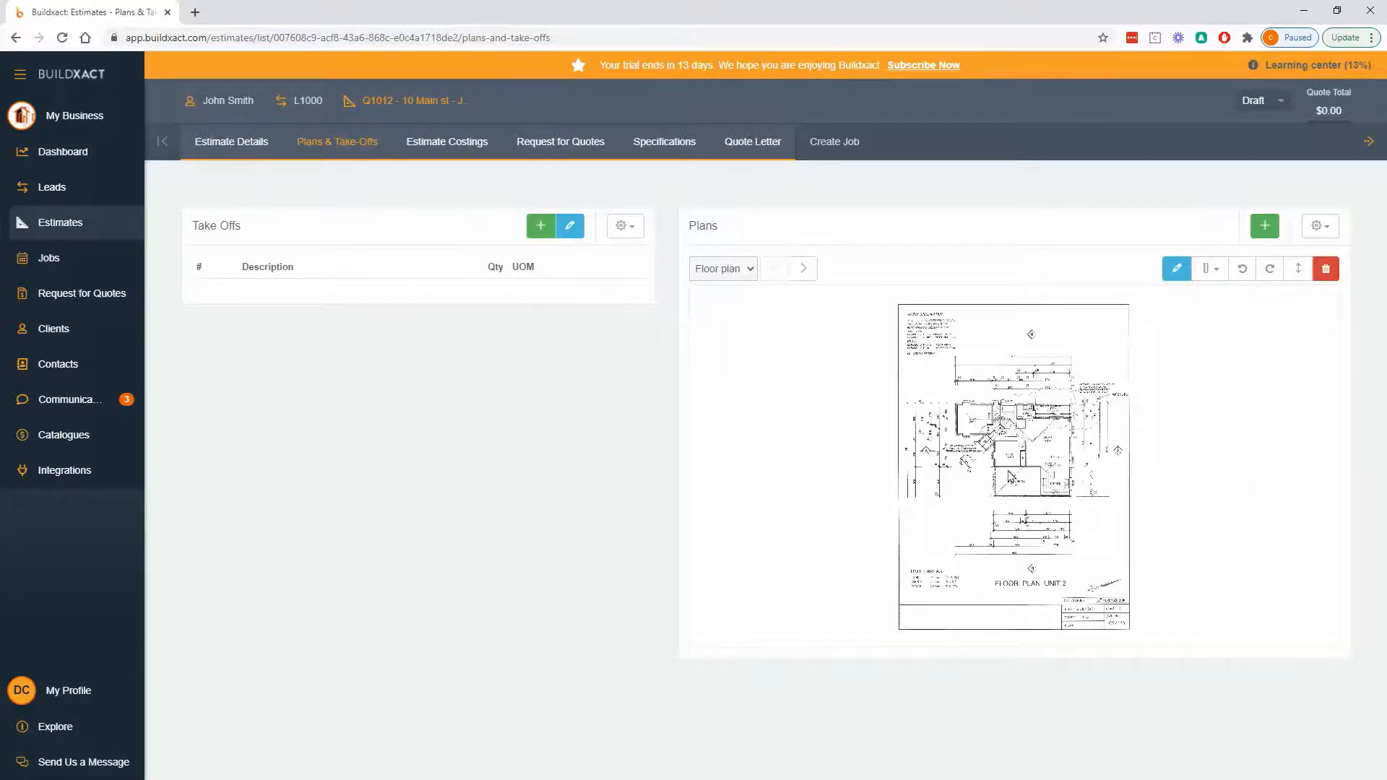
scroll(1010, 477, up, 5)
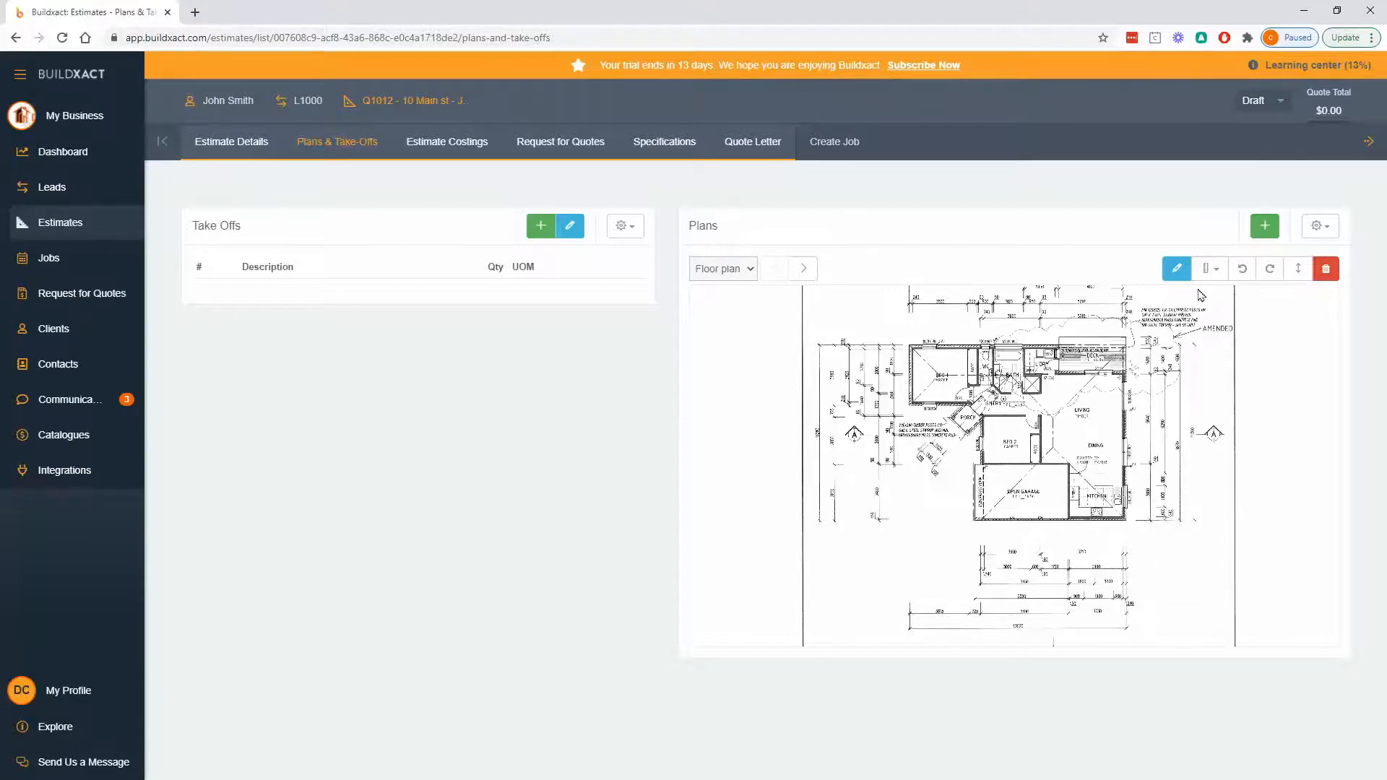
click(725, 270)
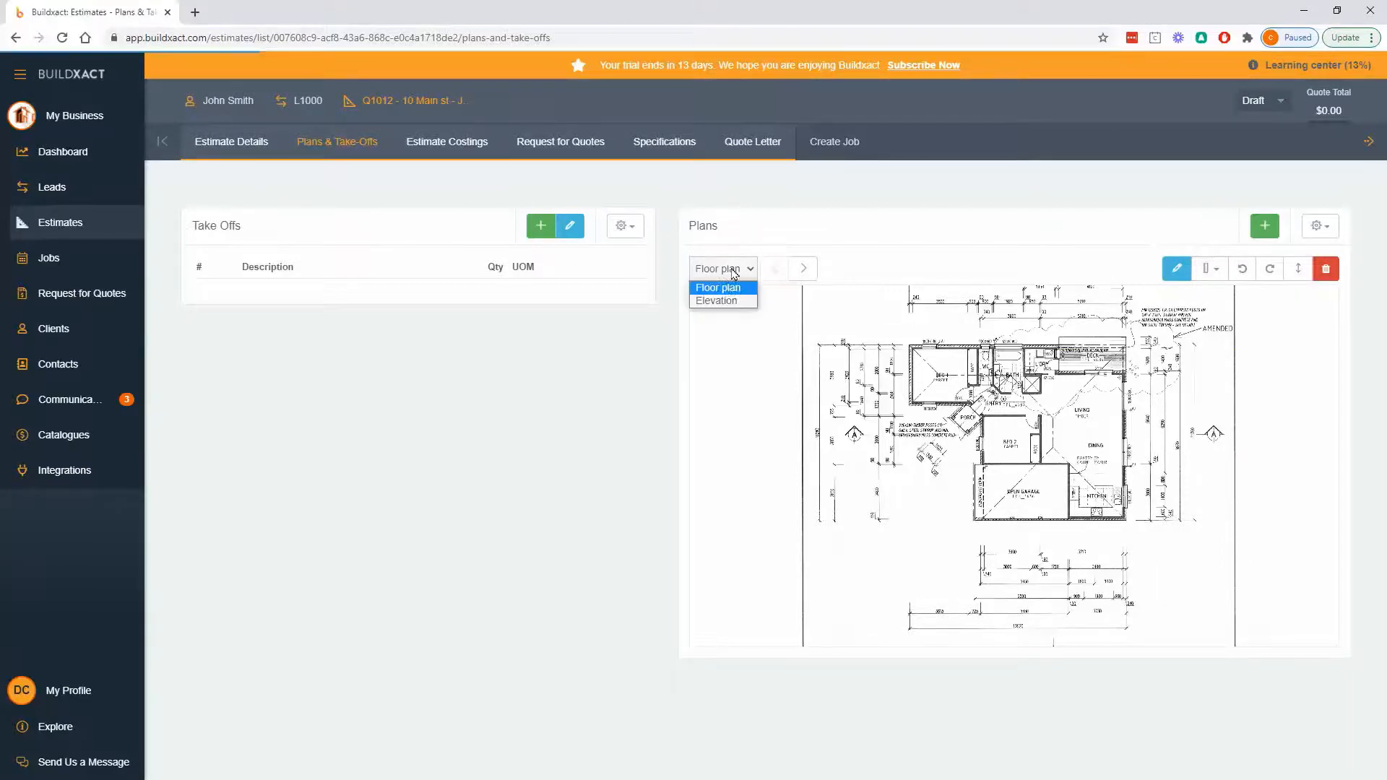
click(725, 289)
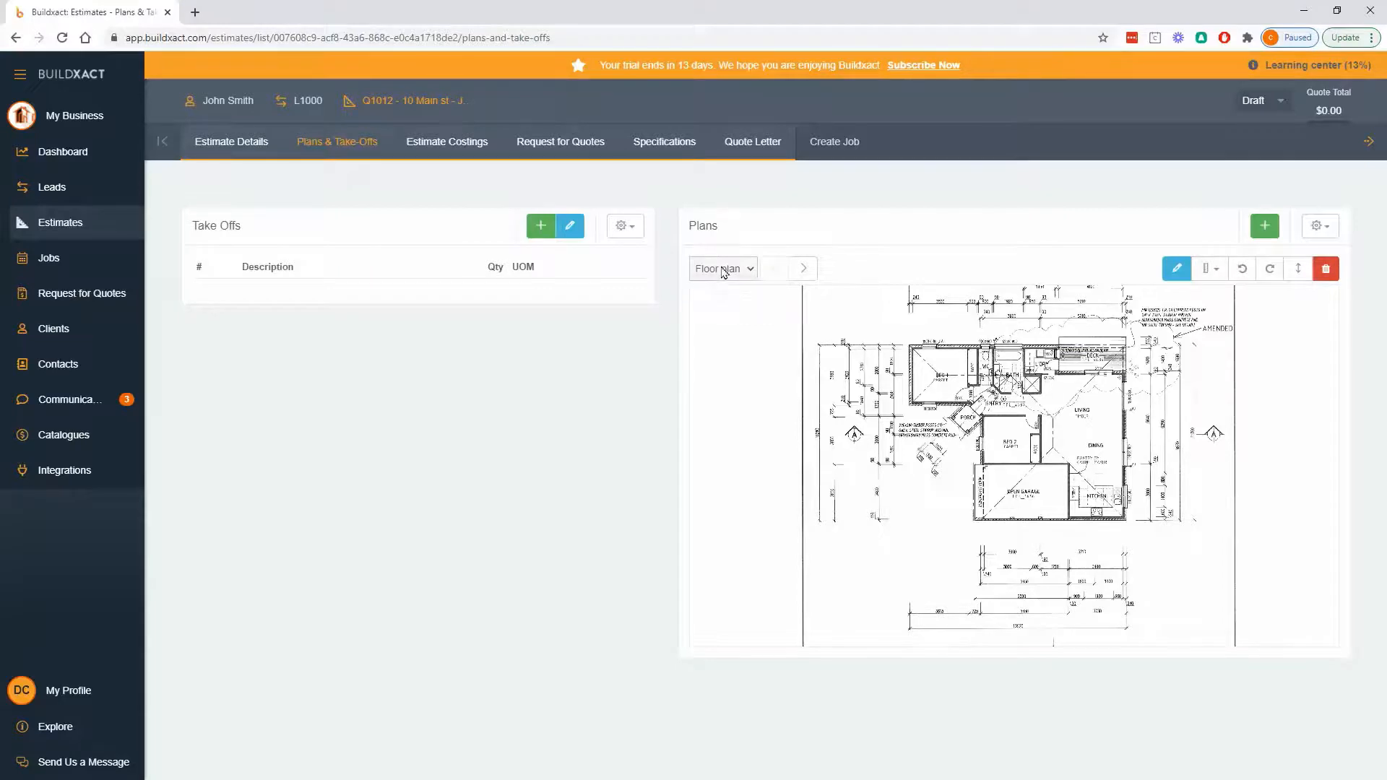
click(1210, 269)
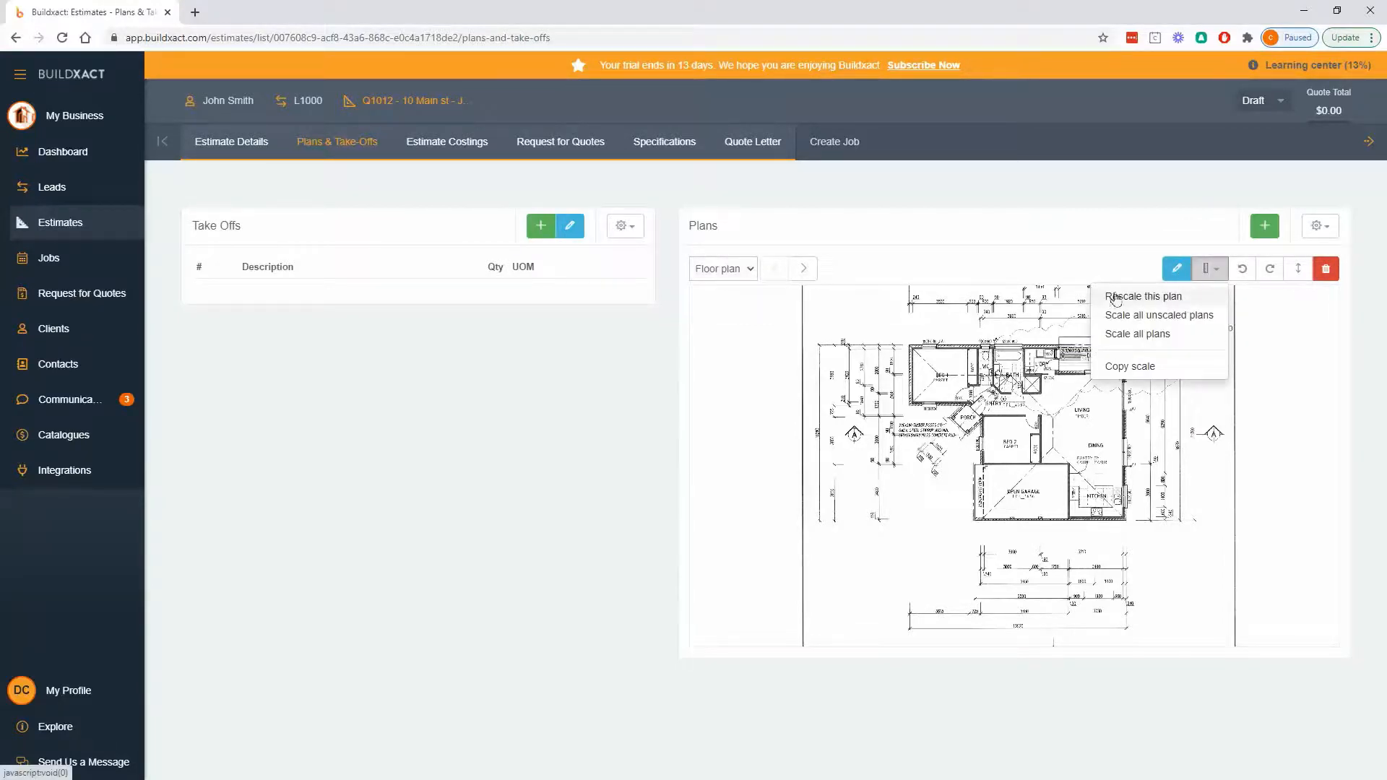
click(1141, 298)
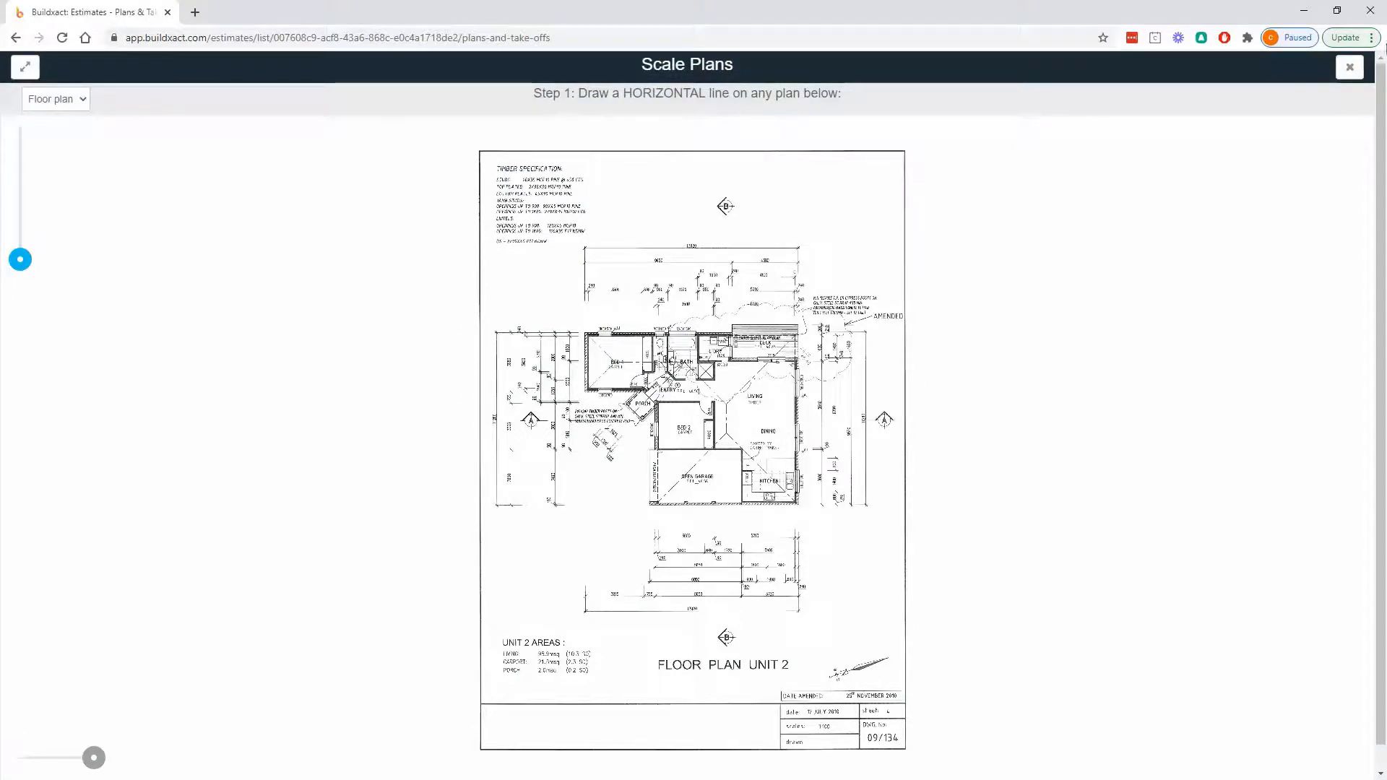
click(1350, 68)
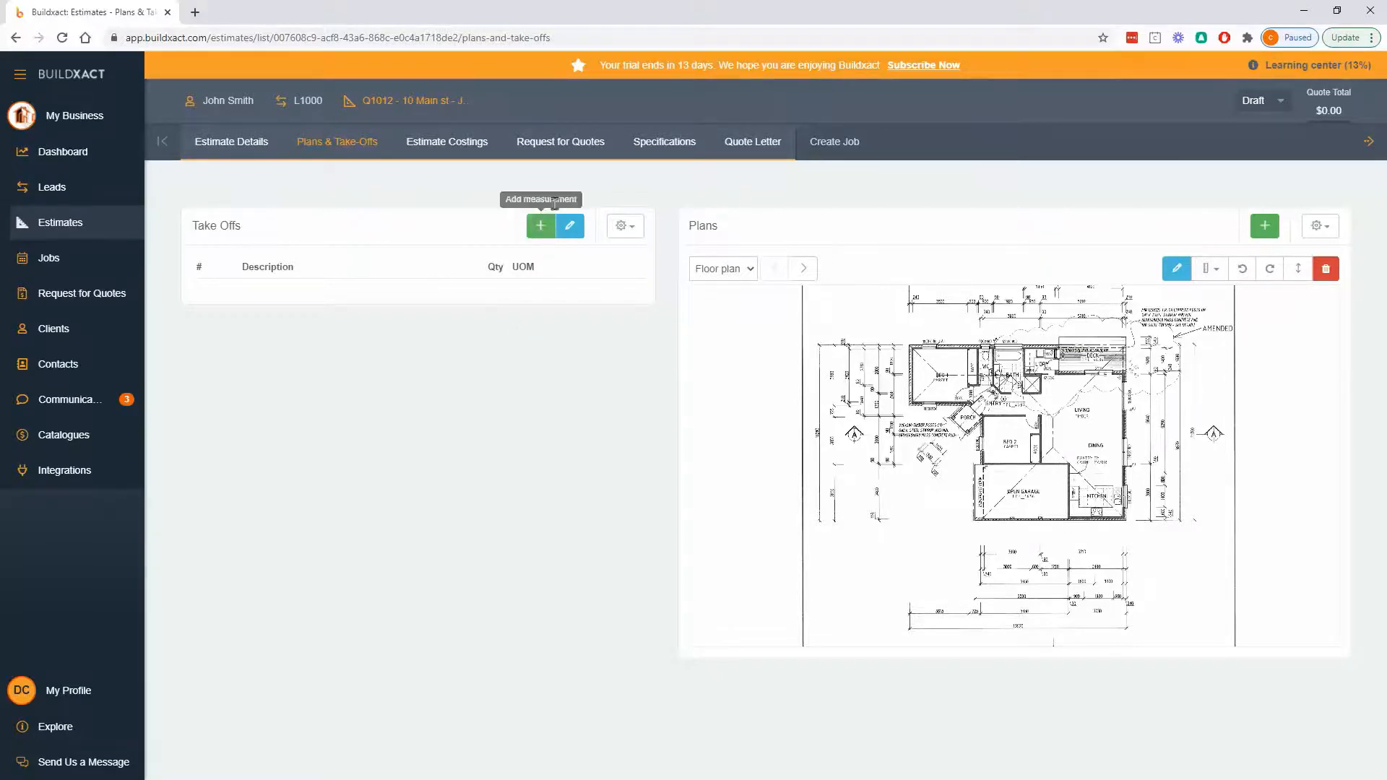
- Add a take-off measurement named Test with lm as its unit of measure
click(543, 226)
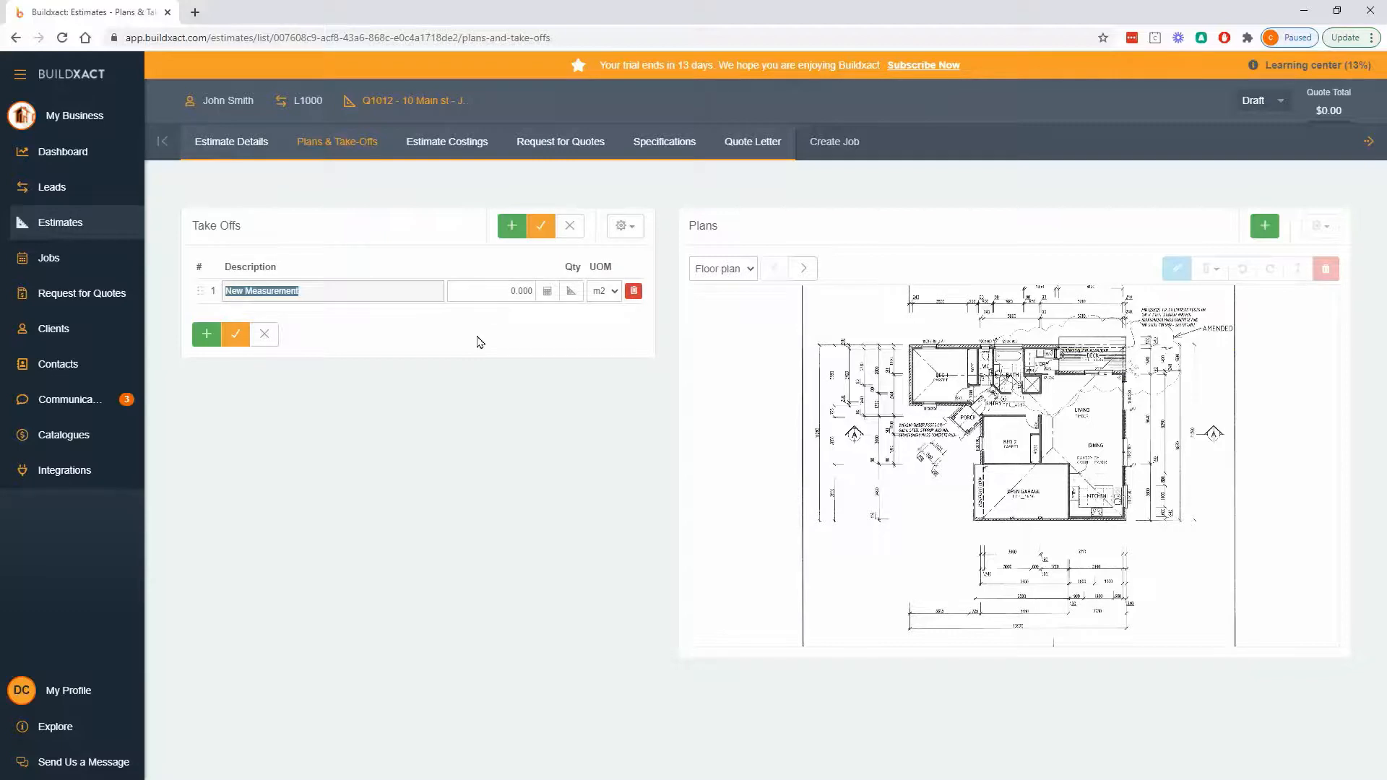
text(Test)
click(600, 291)
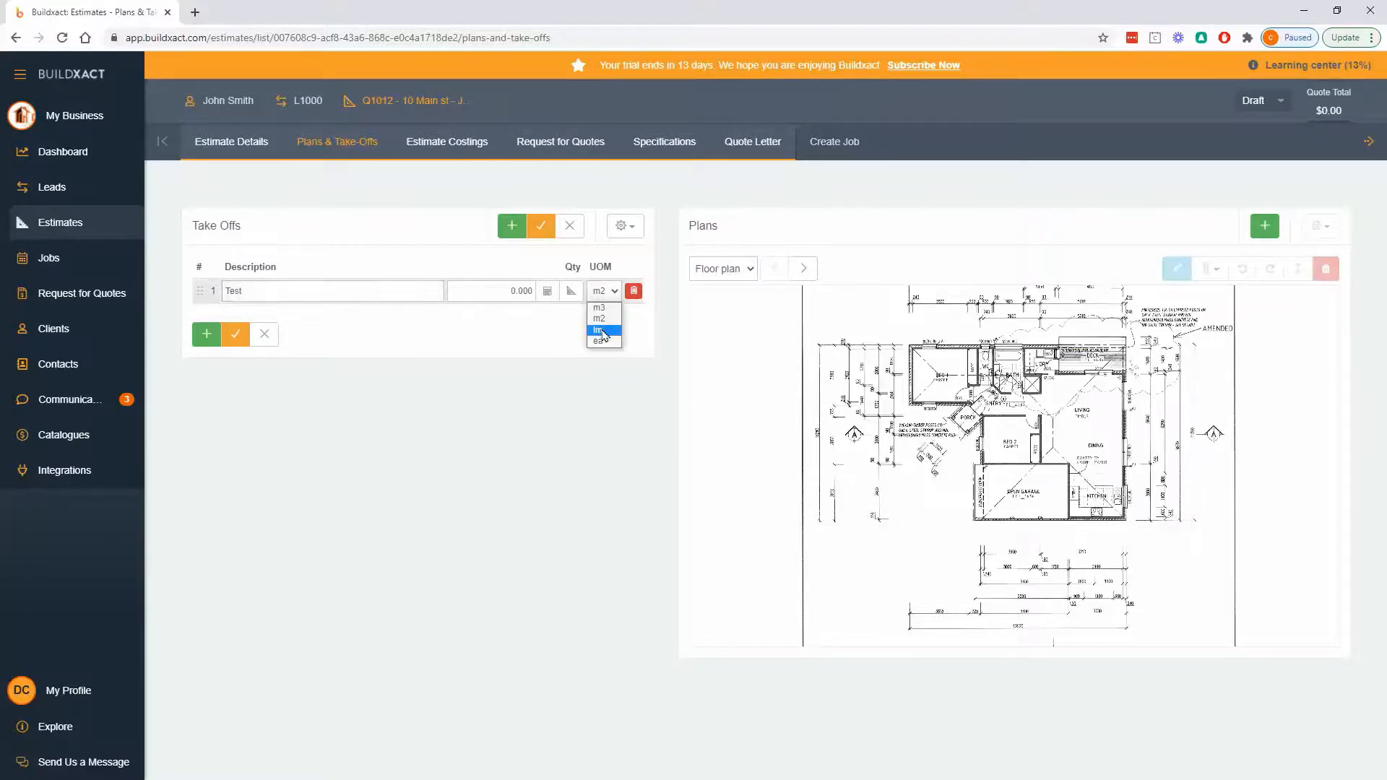
click(603, 332)
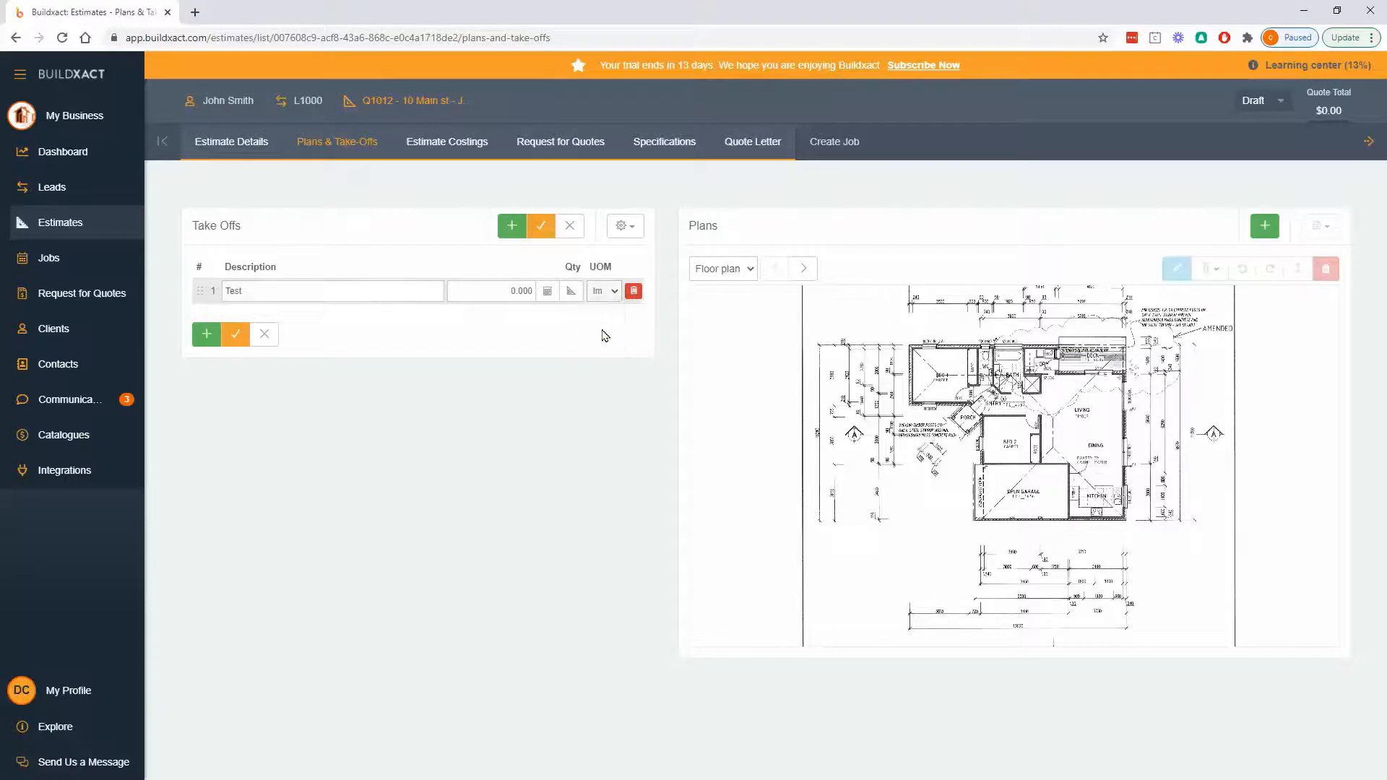
- Open the take-off tool for Test and trace a line along the 3490 dimension beside the garage on the Floor plan
click(571, 292)
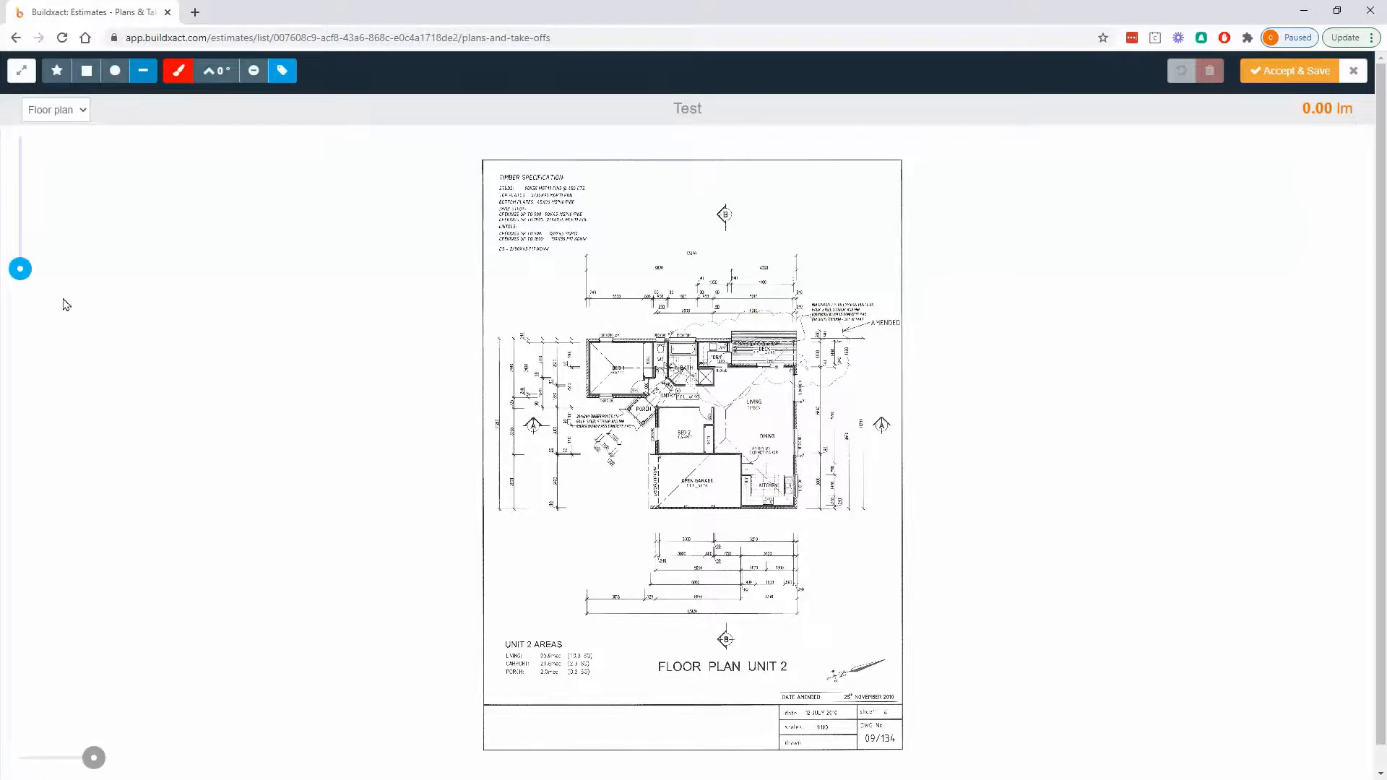
drag(23, 271, 22, 236)
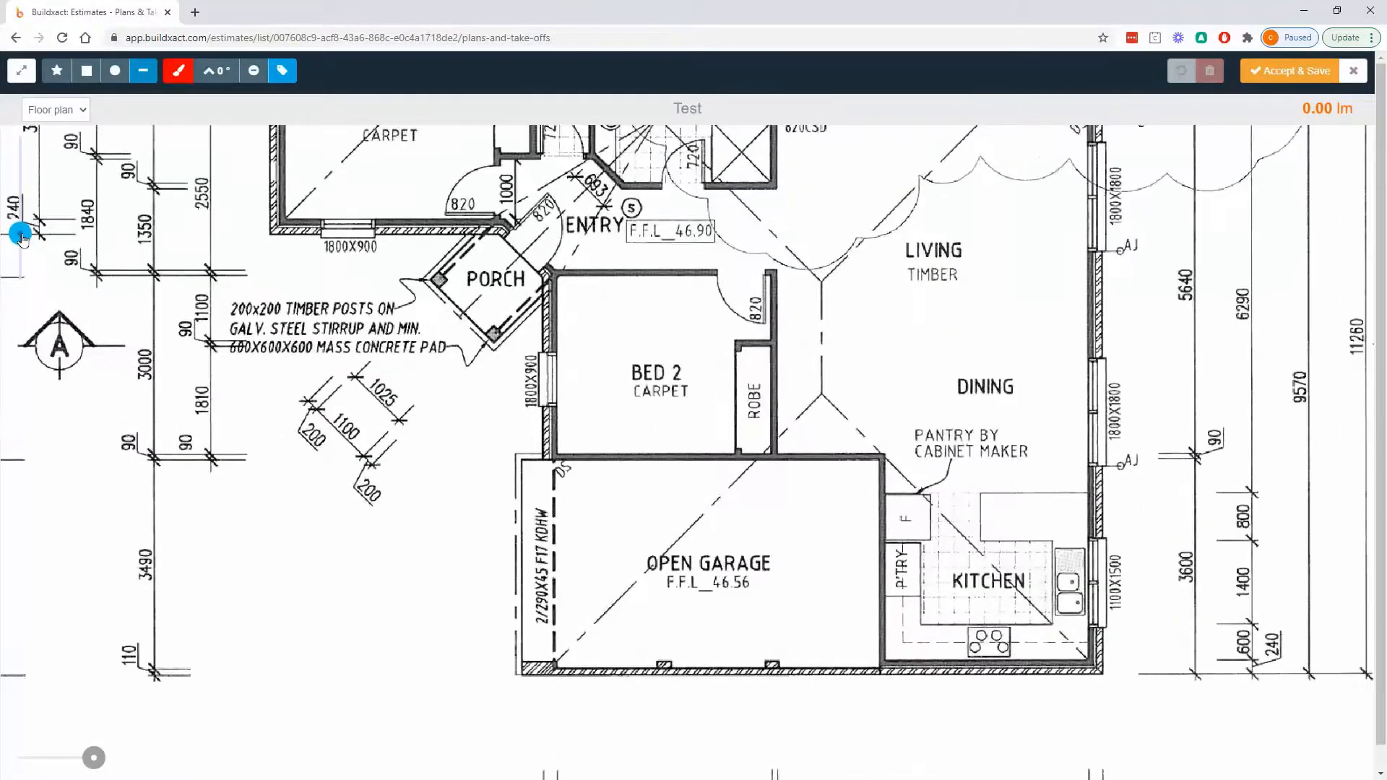
drag(215, 329, 658, 274)
scroll(601, 440, up, 6)
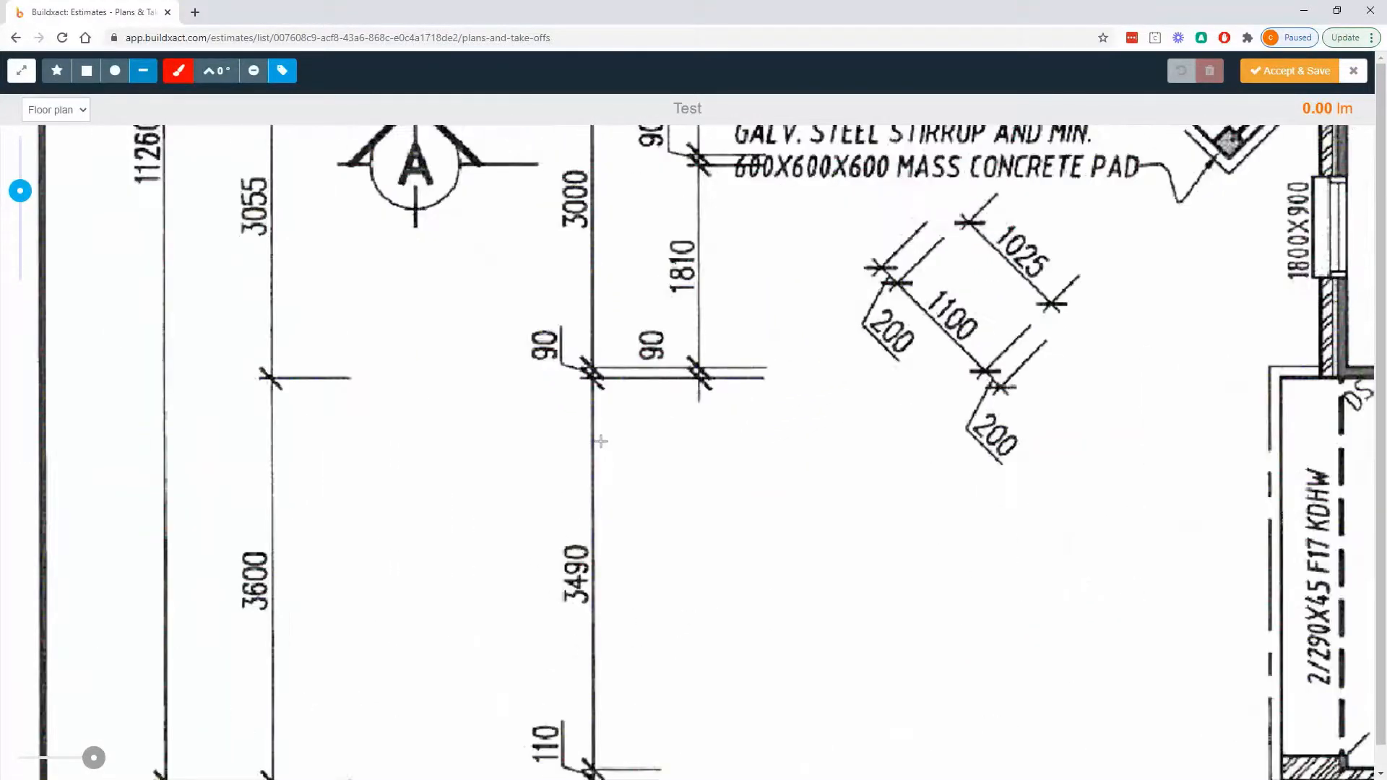
drag(590, 480, 590, 275)
click(591, 243)
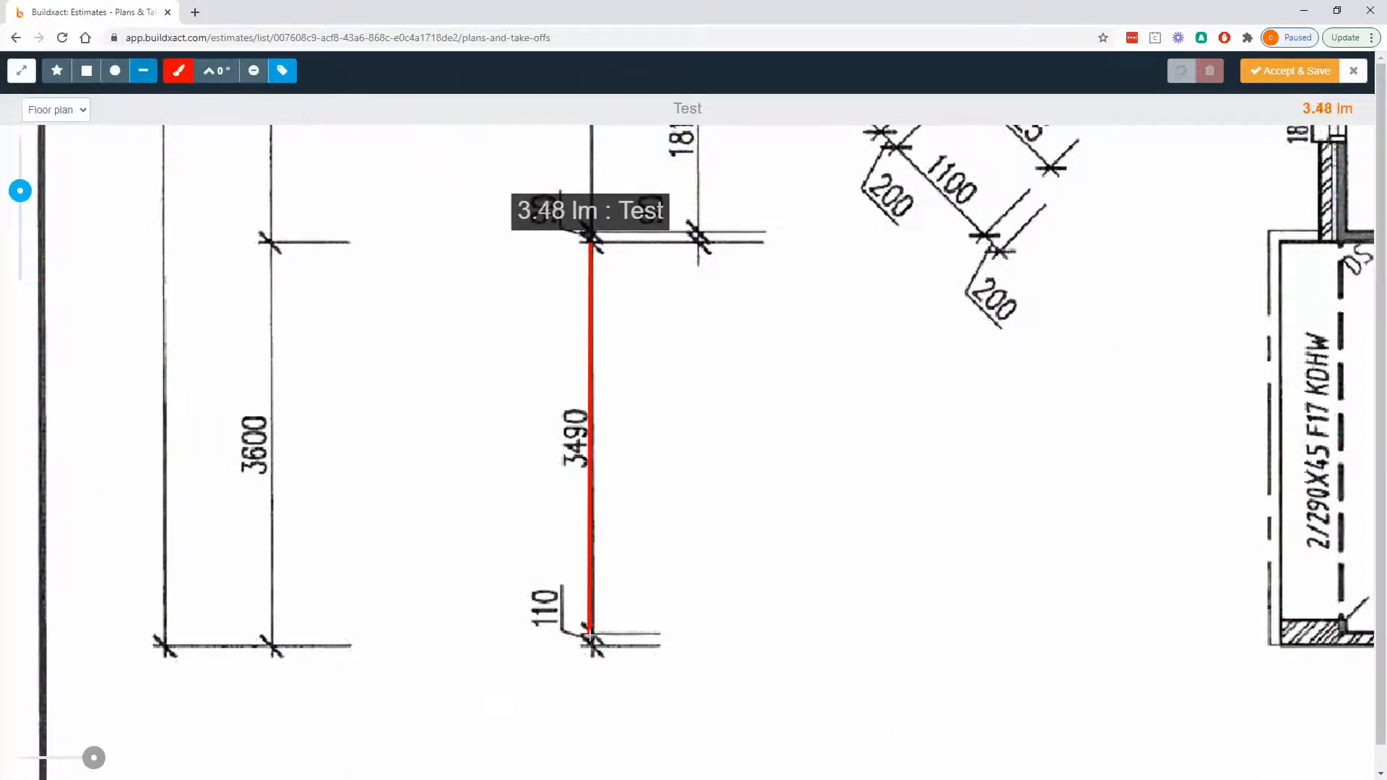
click(590, 636)
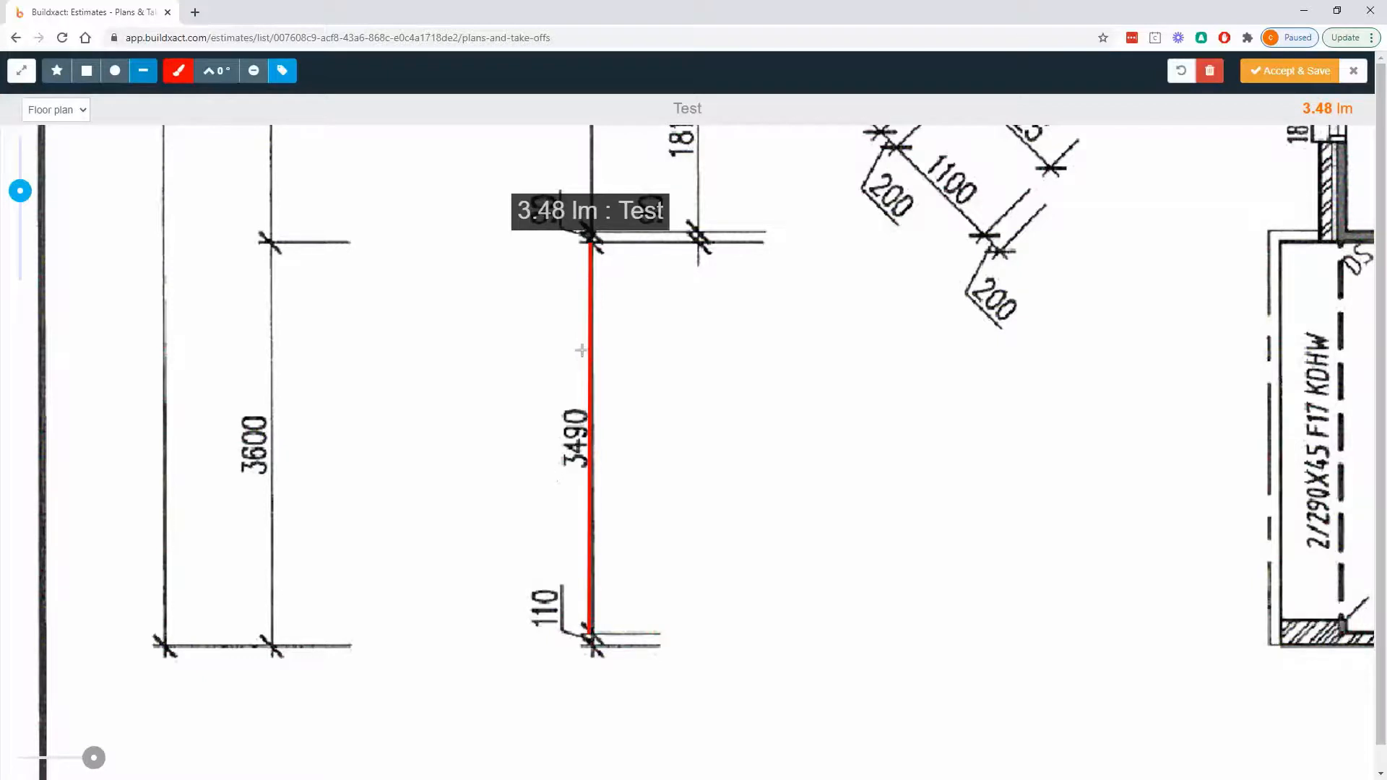
- Trace a second Test line along the horizontal 3600 dimension above the house on the Floor plan
scroll(620, 375, down, 3)
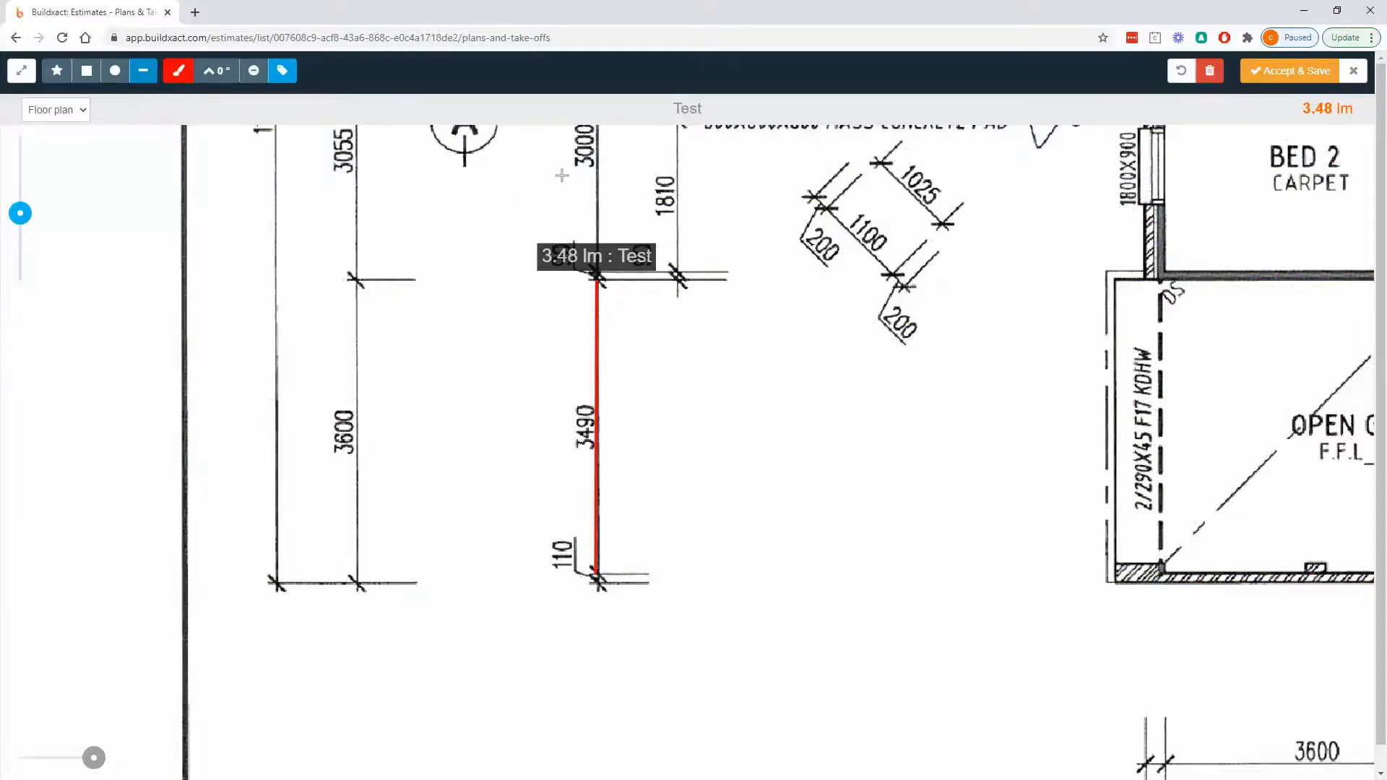
drag(562, 176, 447, 482)
drag(589, 193, 438, 557)
drag(912, 163, 605, 547)
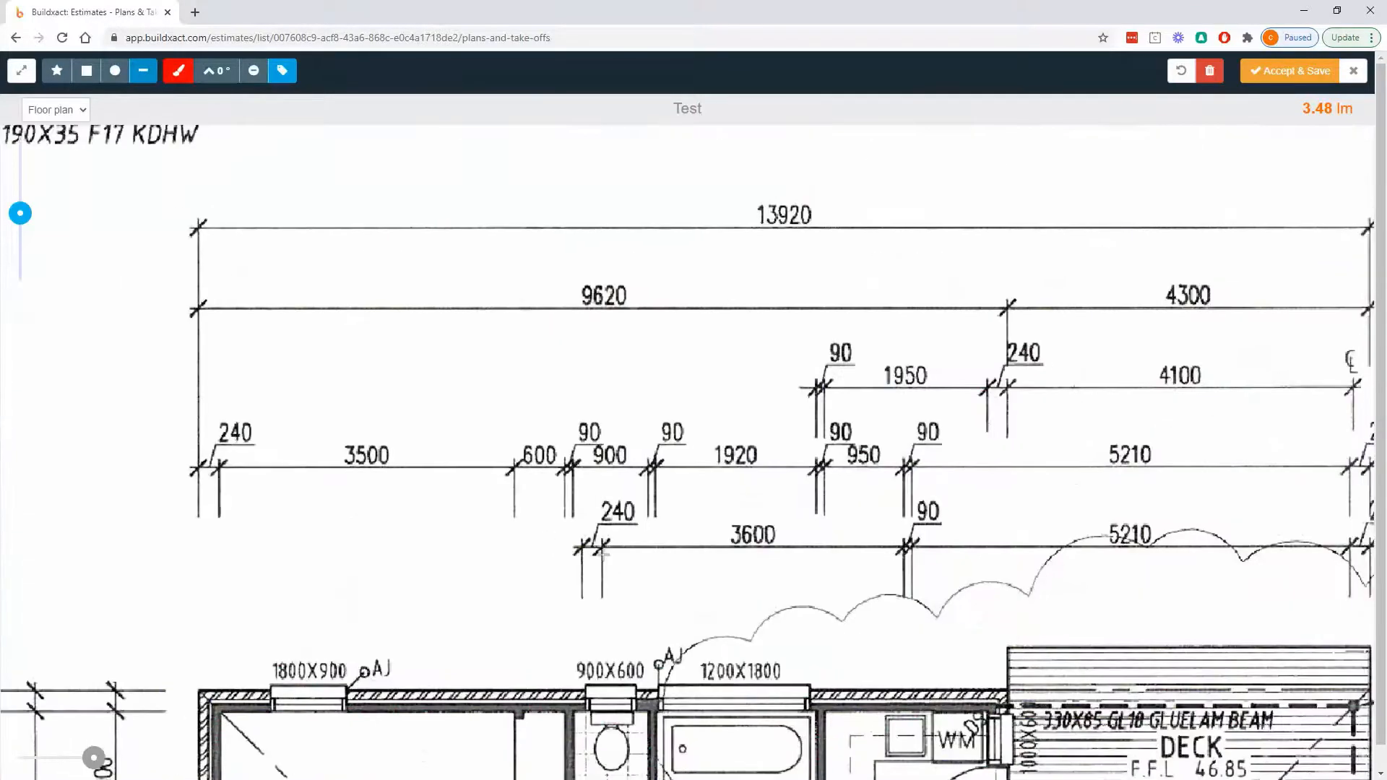
click(601, 547)
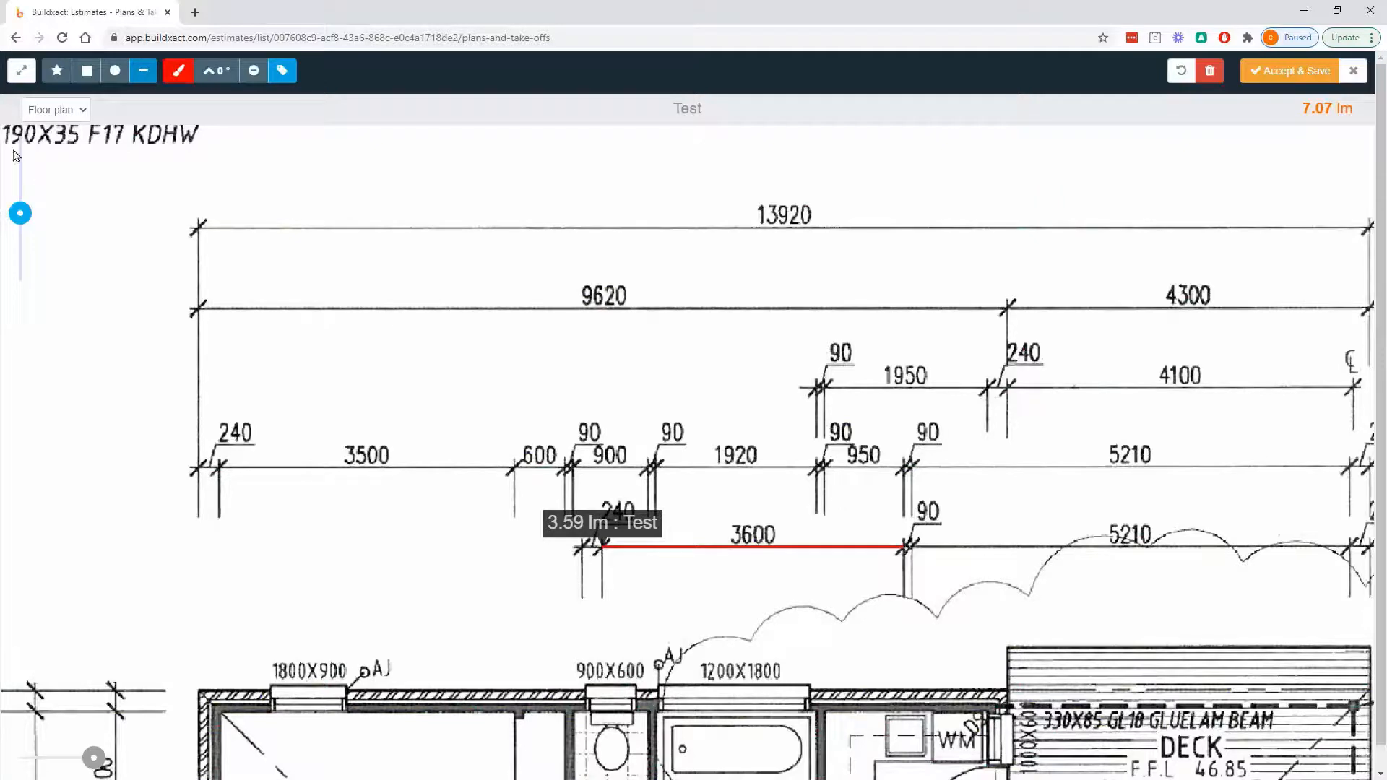
- Trace the 2410 height dimension on the Elevation plan's Unit 1 north elevation and save the Test take-off
click(58, 111)
click(50, 143)
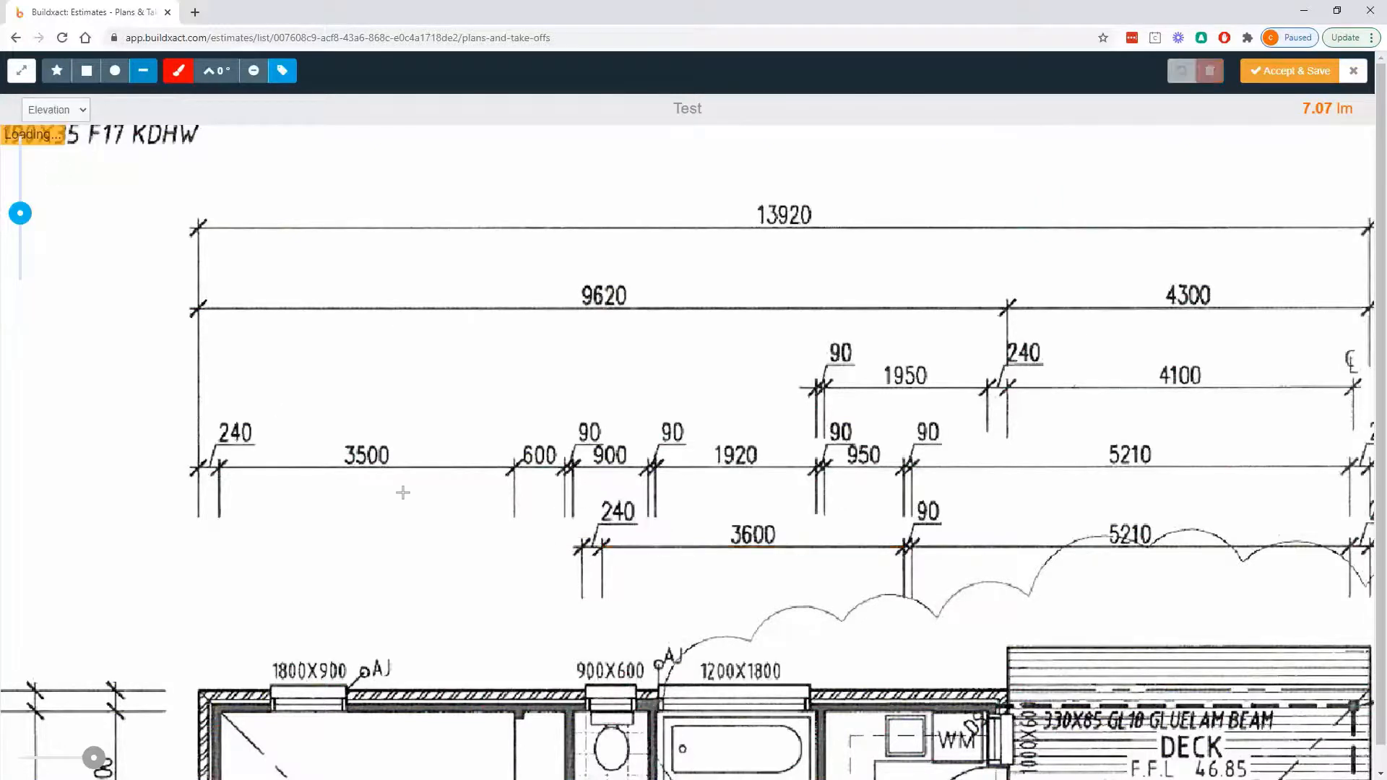
click(58, 110)
click(49, 142)
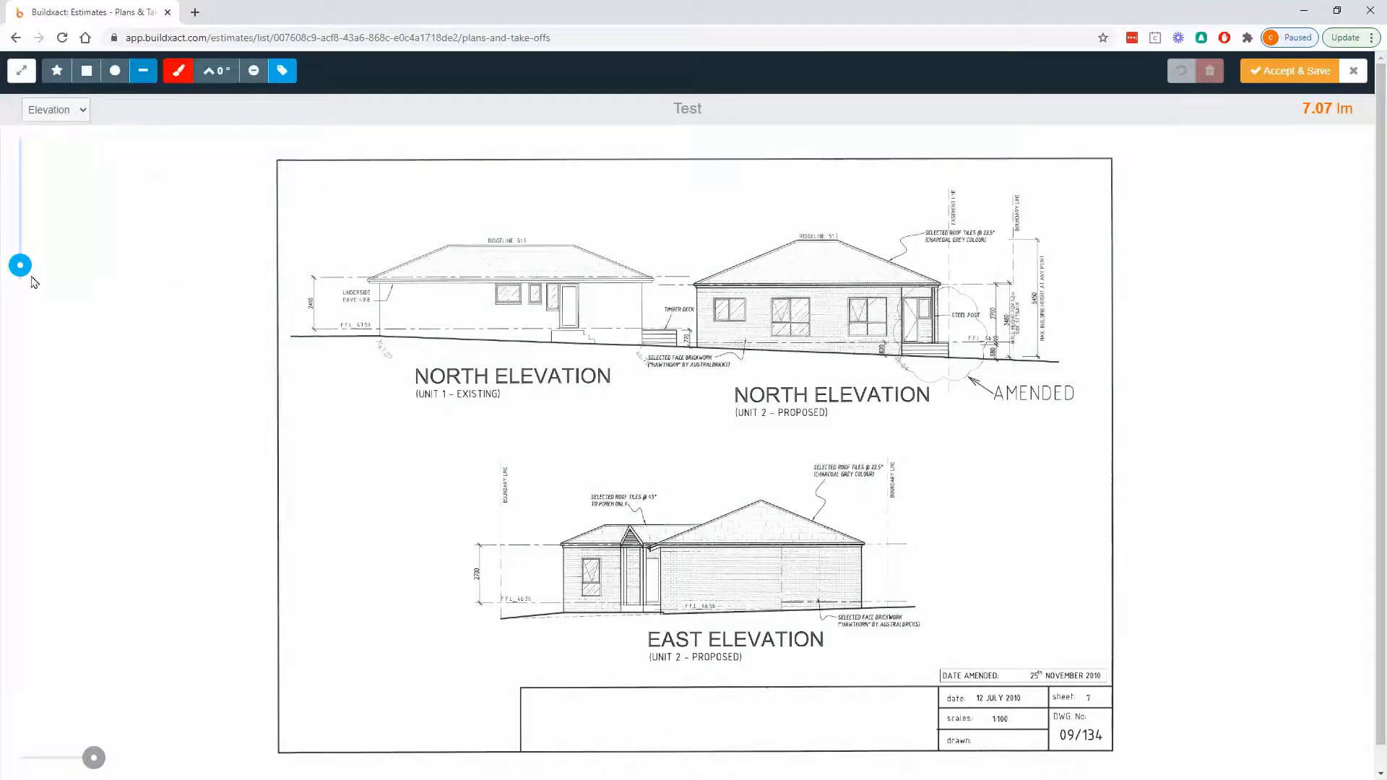
scroll(421, 342, up, 5)
drag(421, 343, 659, 525)
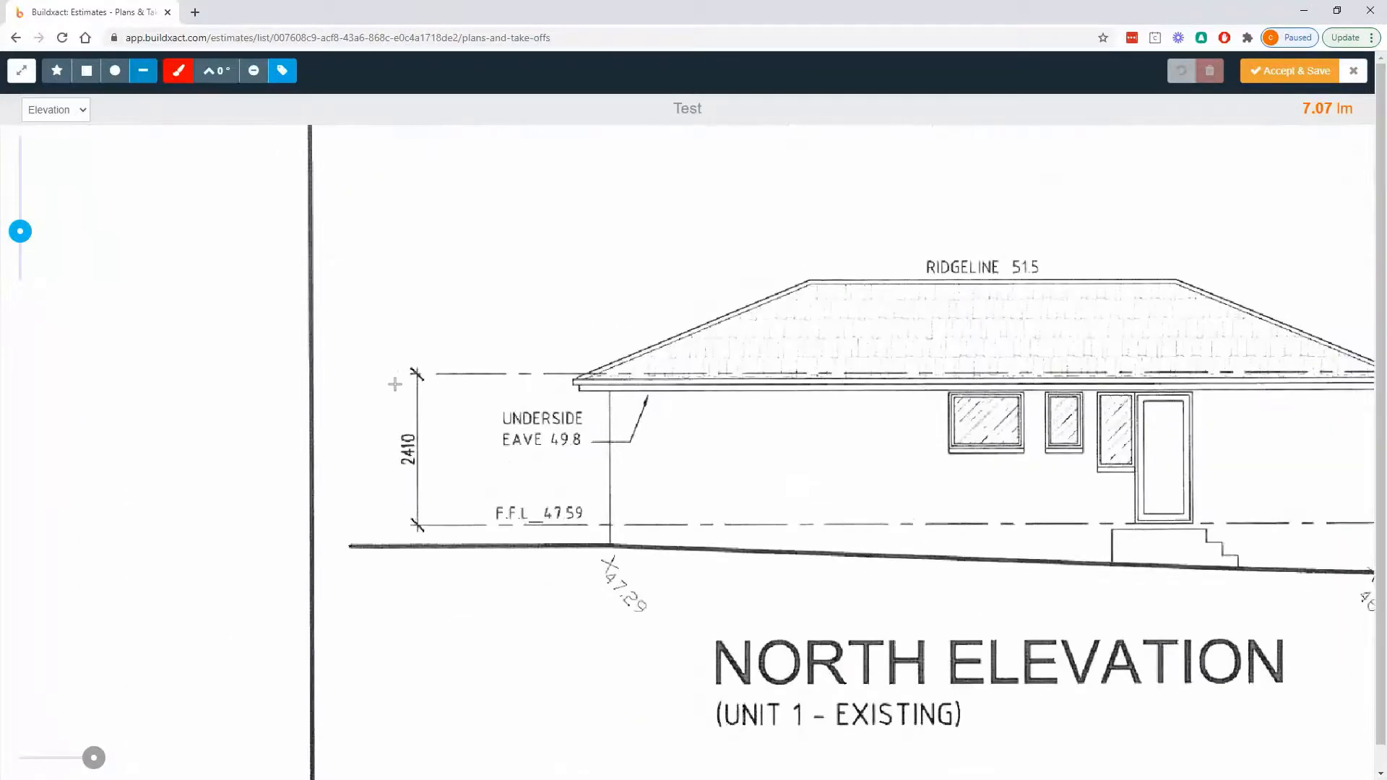
scroll(406, 404, up, 3)
drag(426, 346, 426, 617)
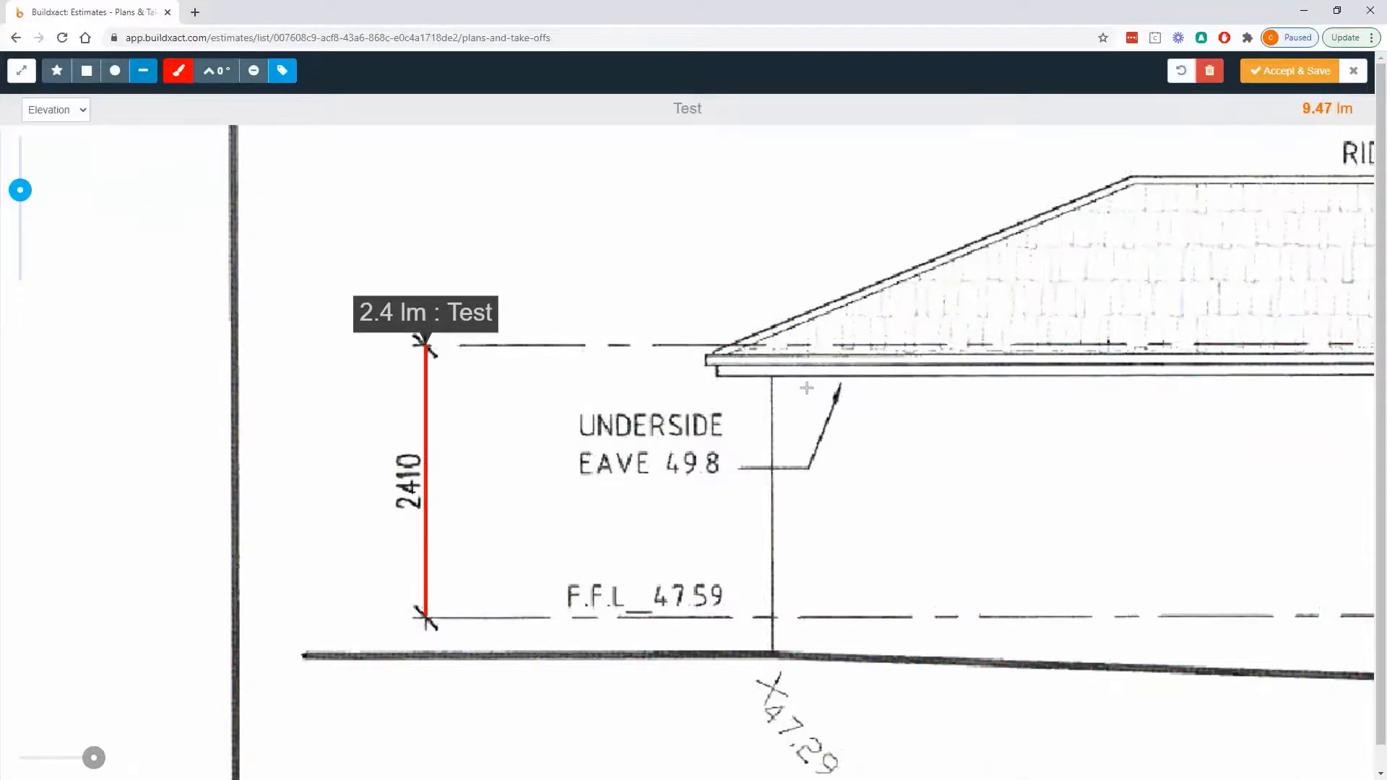
scroll(1203, 325, down, 3)
scroll(1203, 325, down, 2)
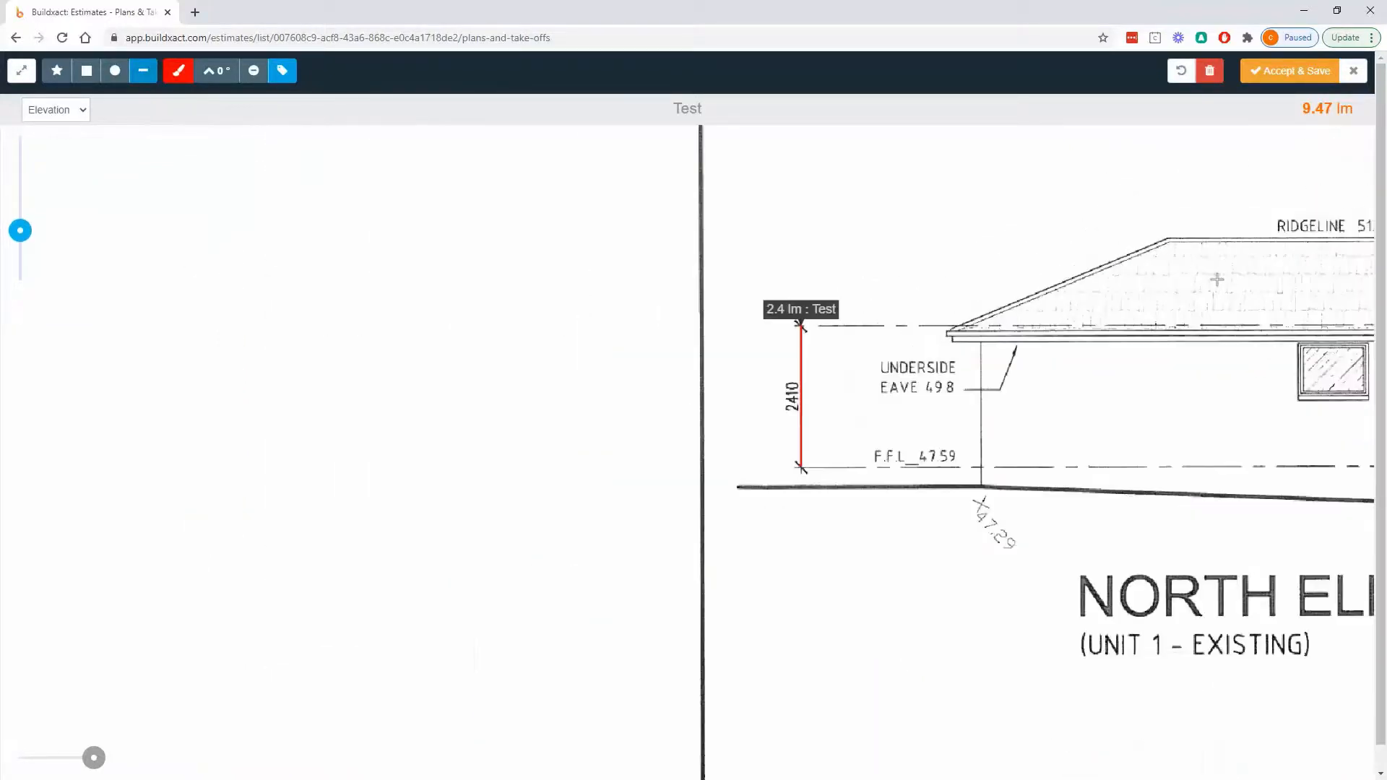
click(1293, 70)
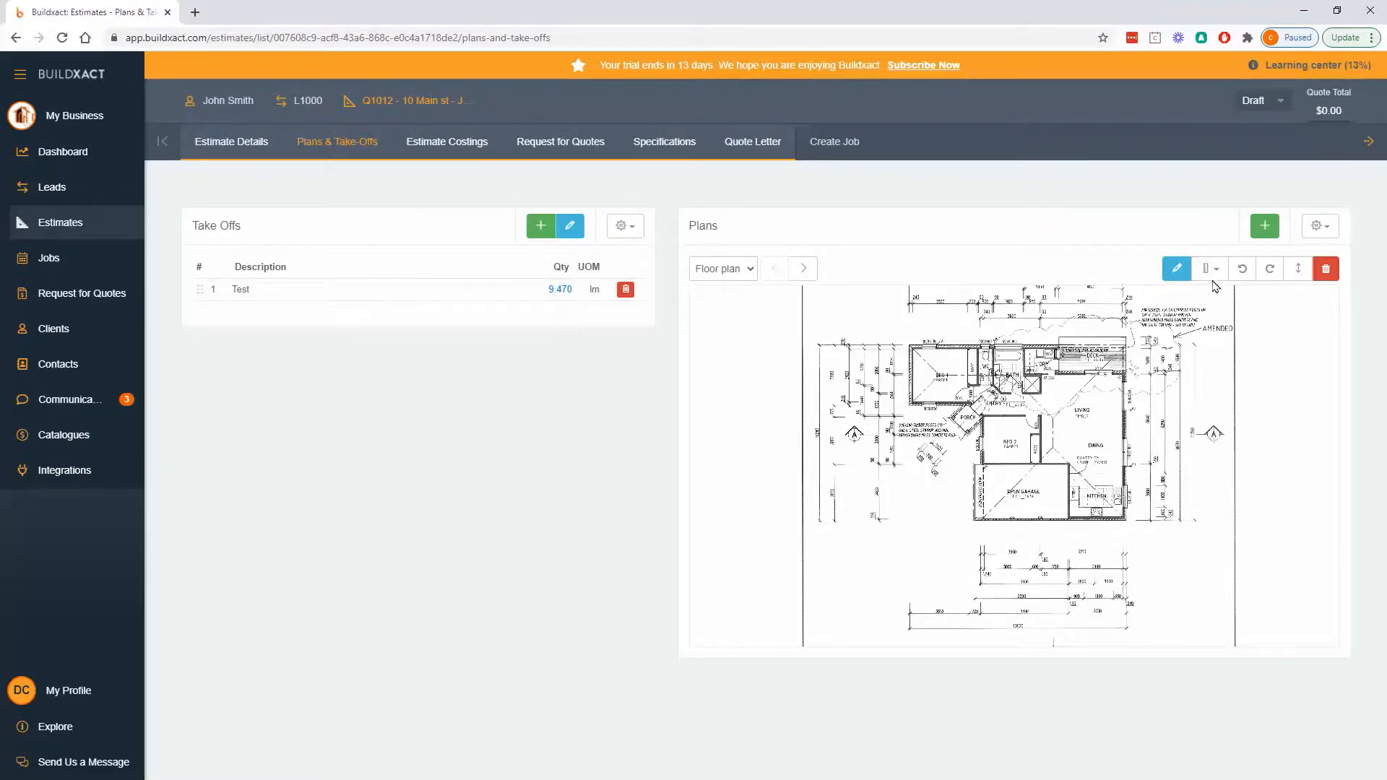
- Display the Elevation plan in the estimate's plan viewer and copy its scale
click(1217, 270)
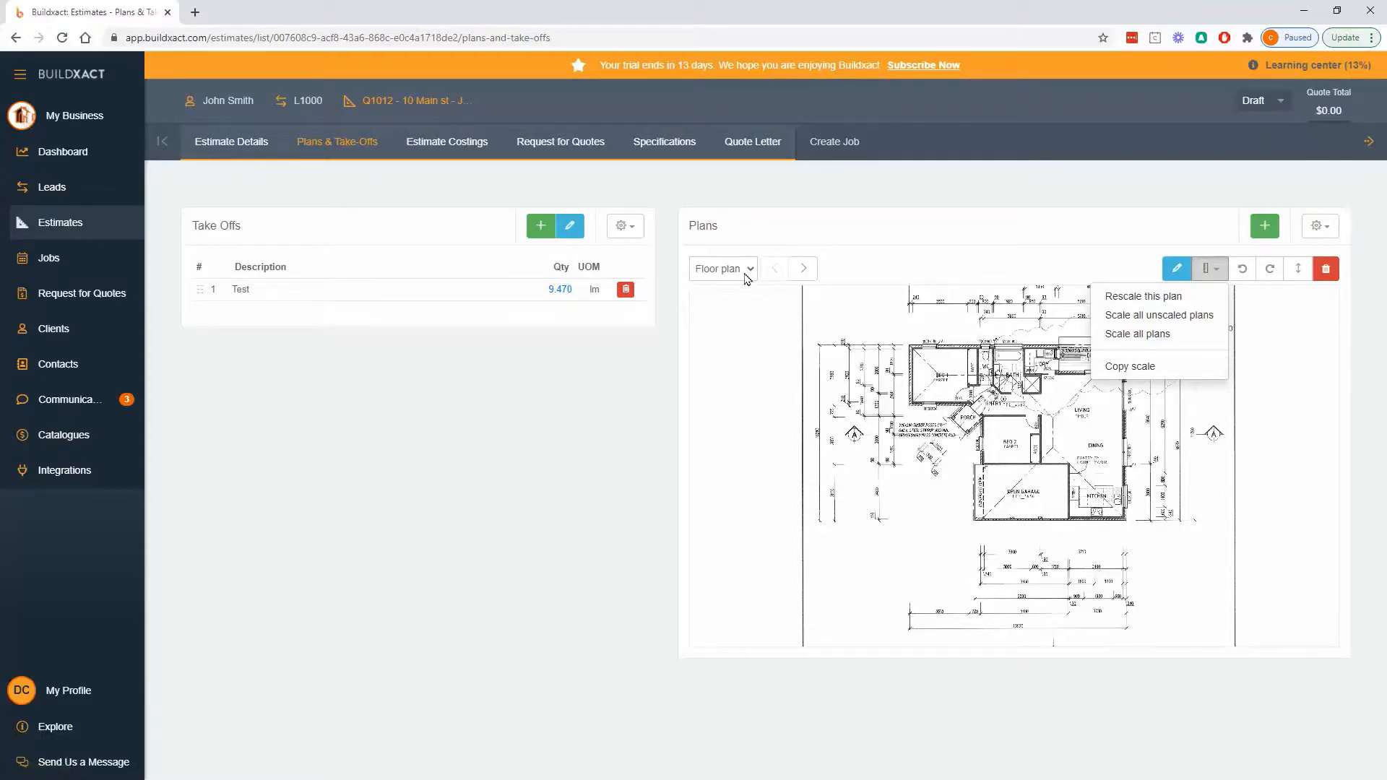
click(804, 270)
scroll(1015, 405, up, 5)
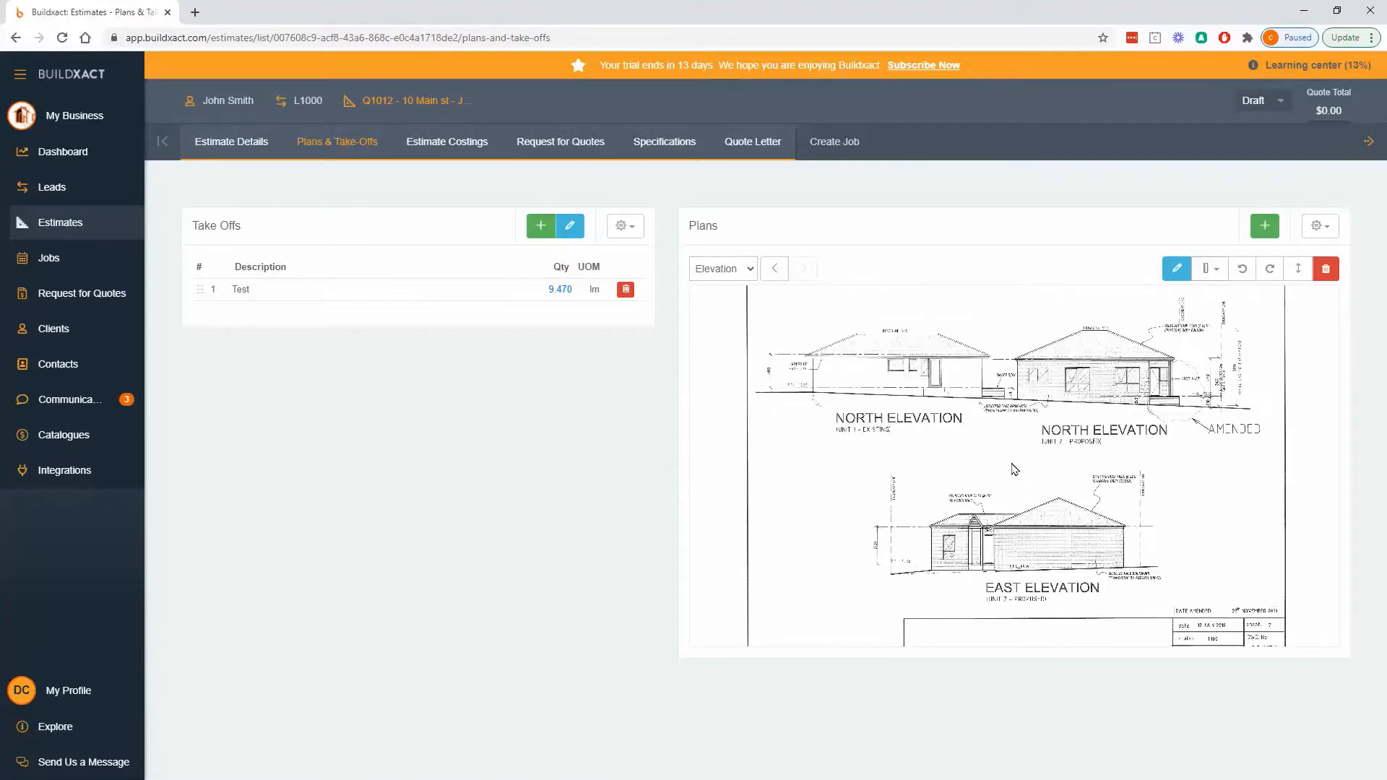
mouse_move(896, 434)
mouse_down()
mouse_move(1059, 517)
mouse_move(1069, 569)
mouse_up()
scroll(1049, 530, up, 3)
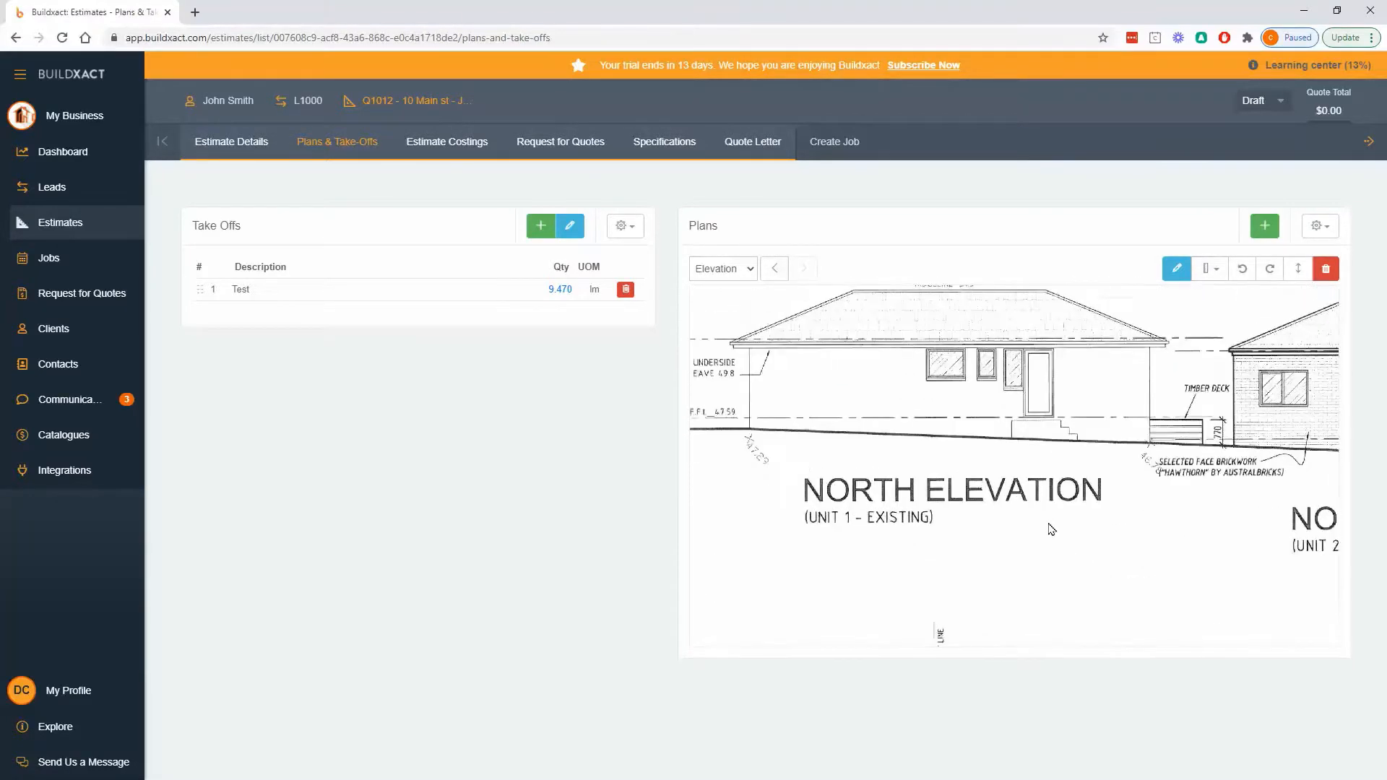
drag(983, 459, 1083, 543)
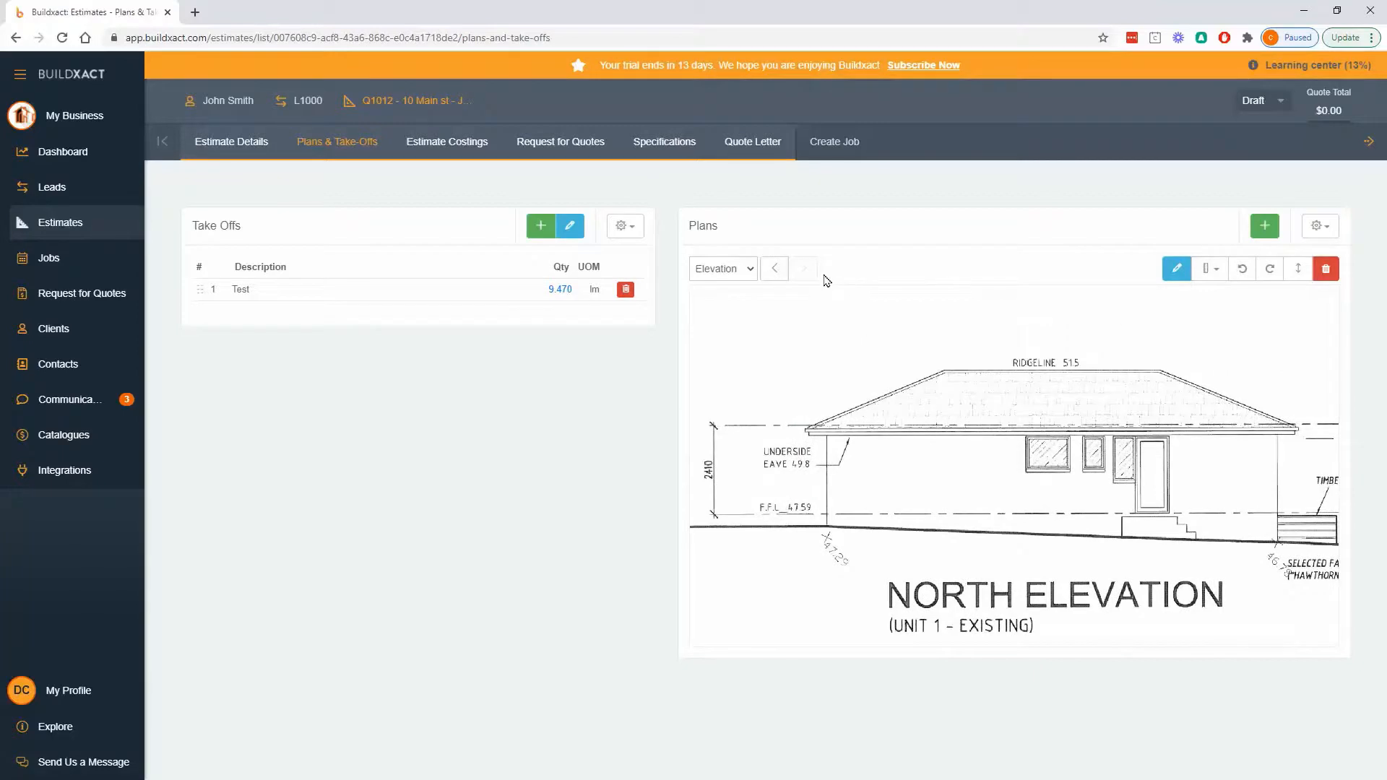
click(1210, 275)
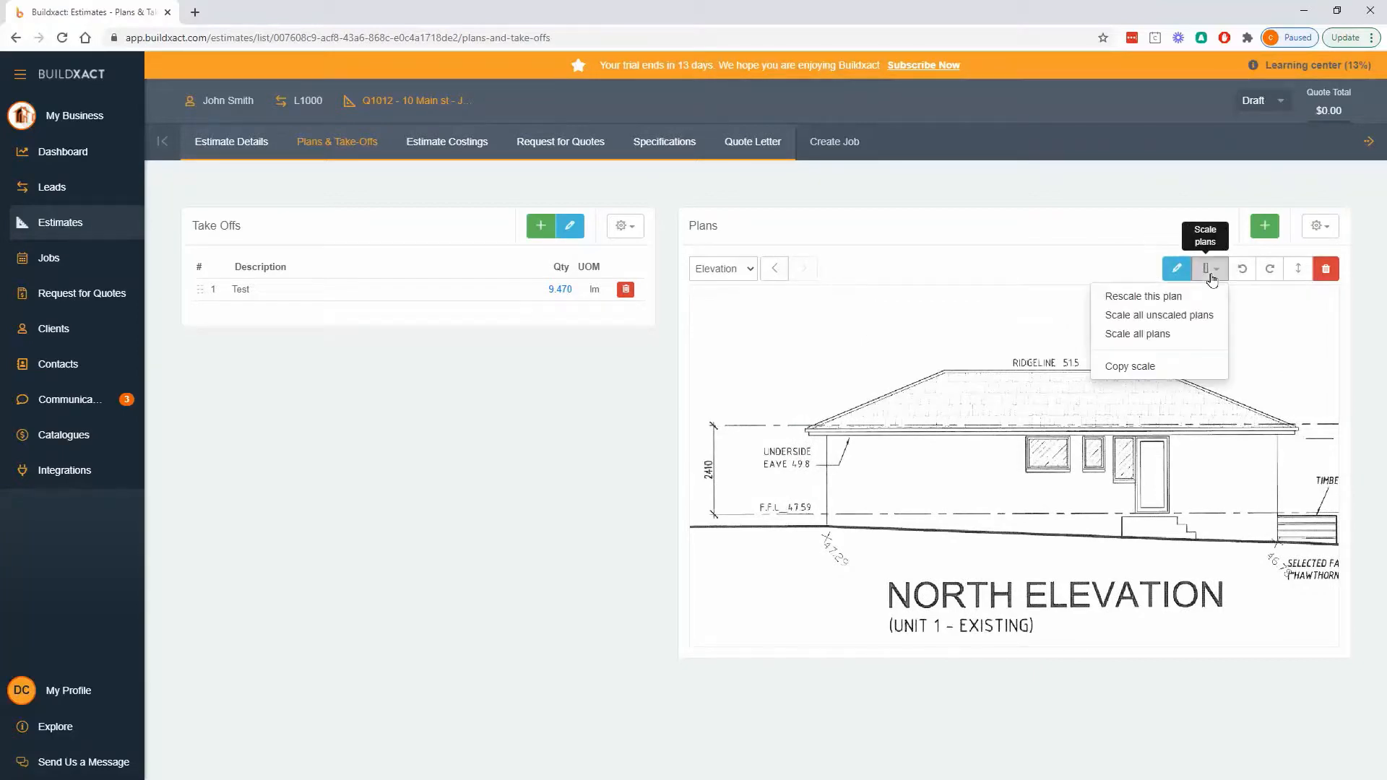
click(1141, 367)
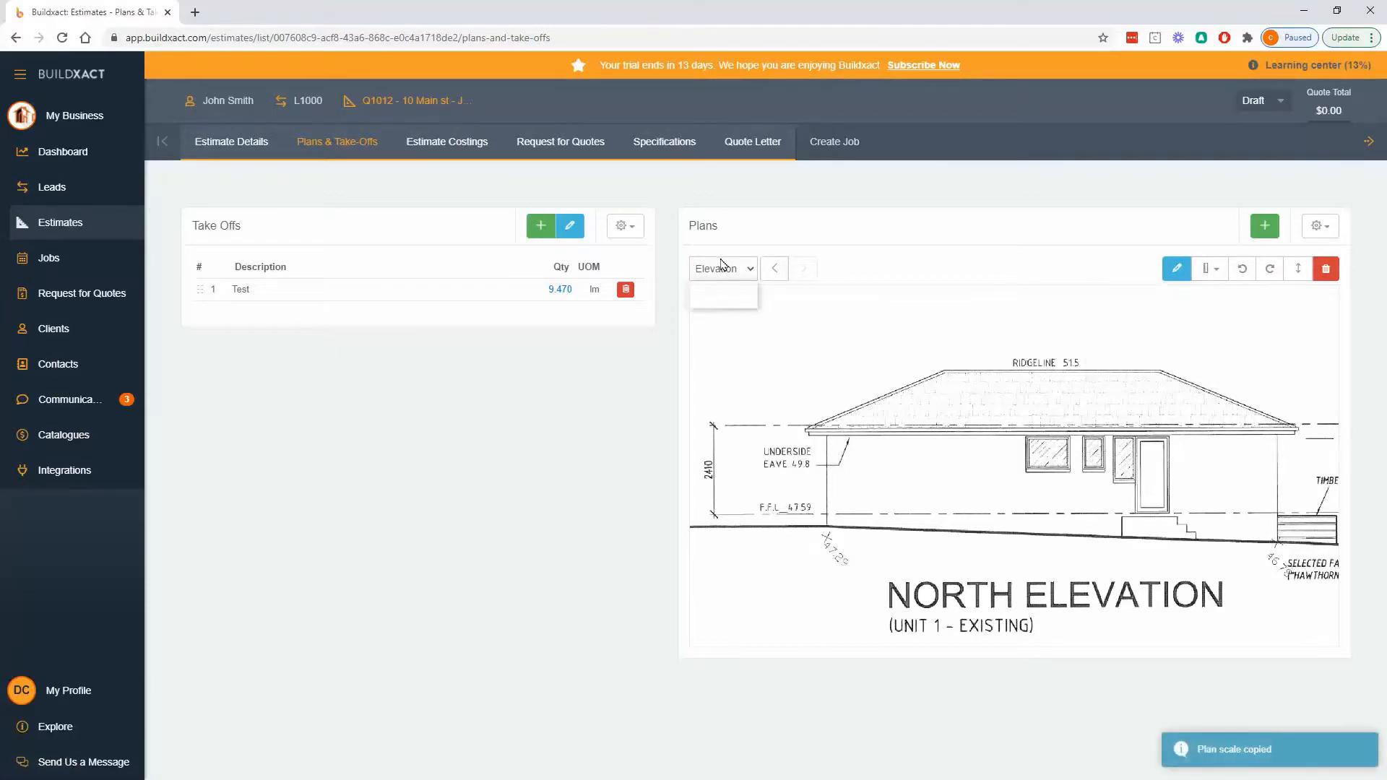
- Return to the Floor plan and review its scaling options and the options for sharing, printing and emailing plans
click(719, 293)
click(1210, 269)
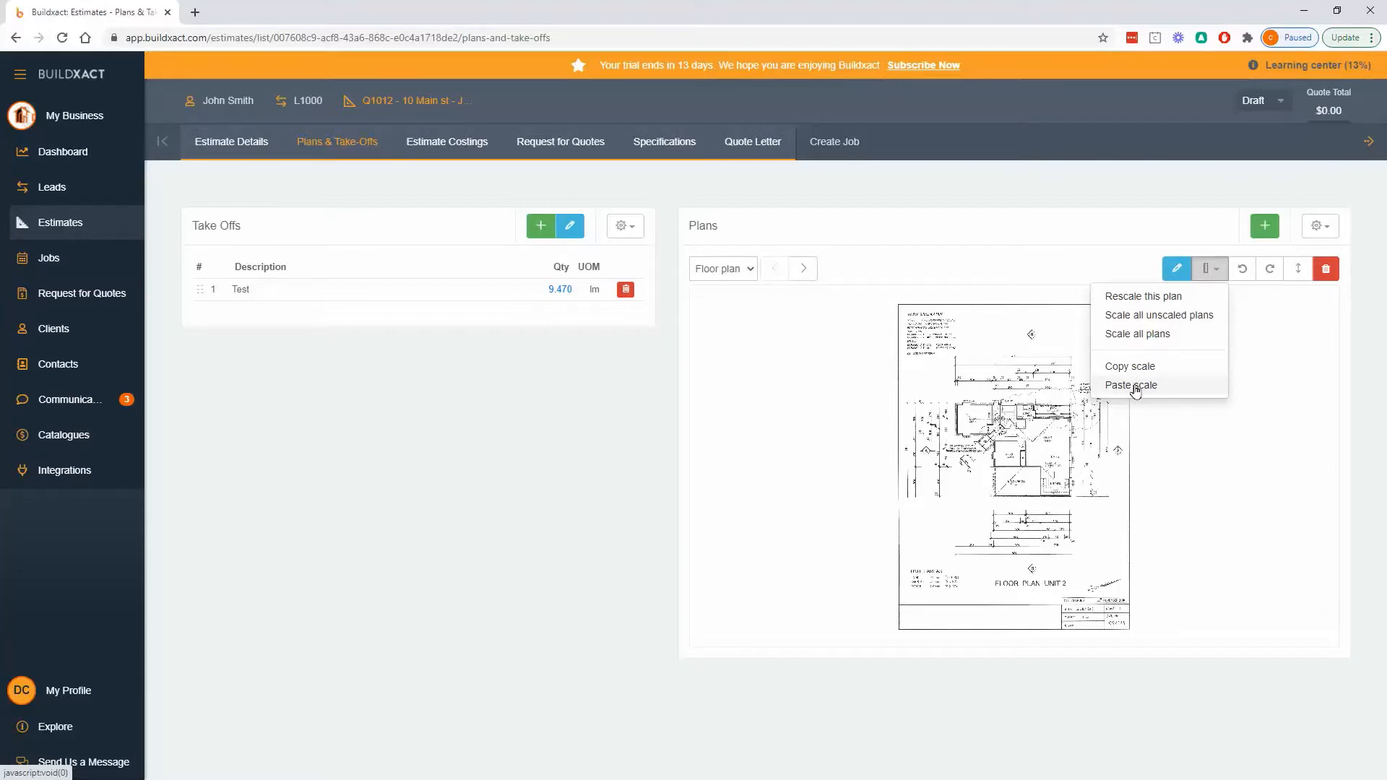
click(1277, 330)
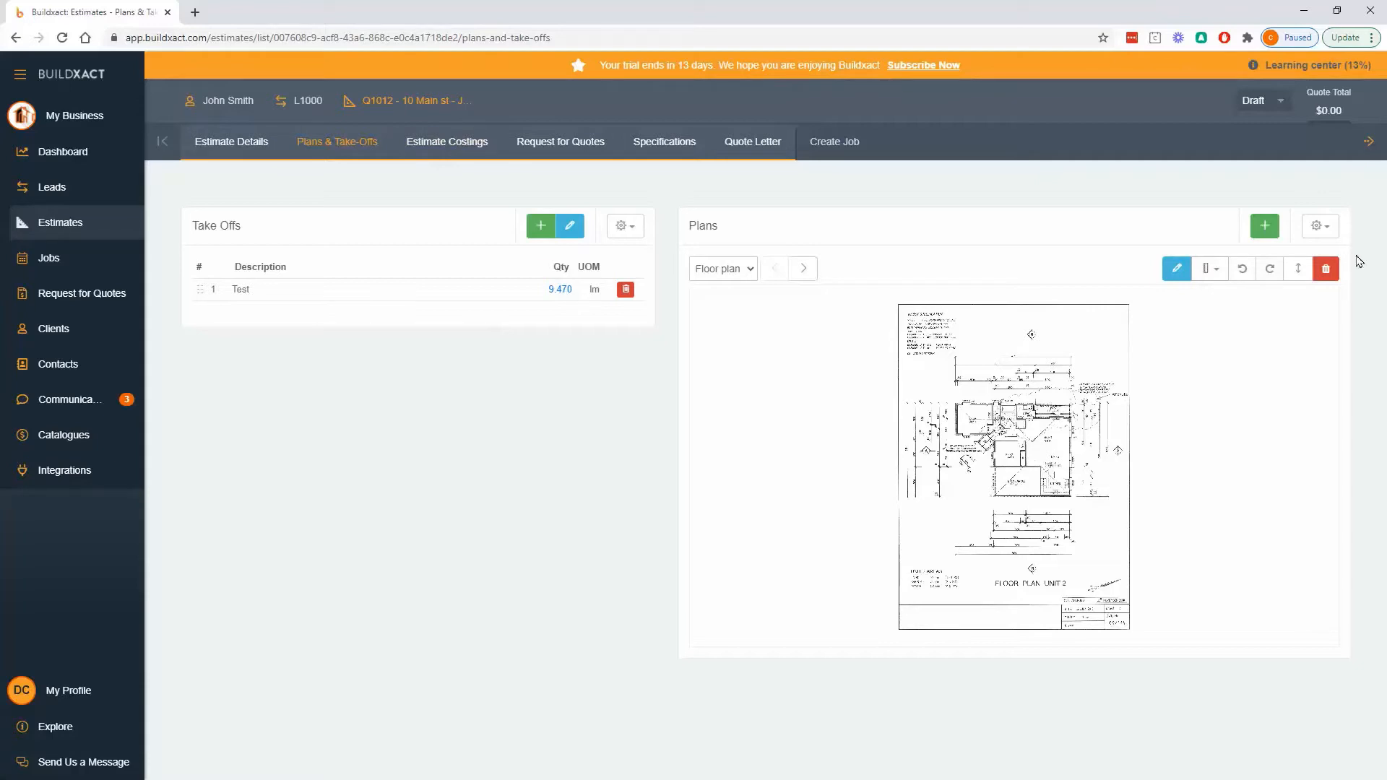
click(1321, 226)
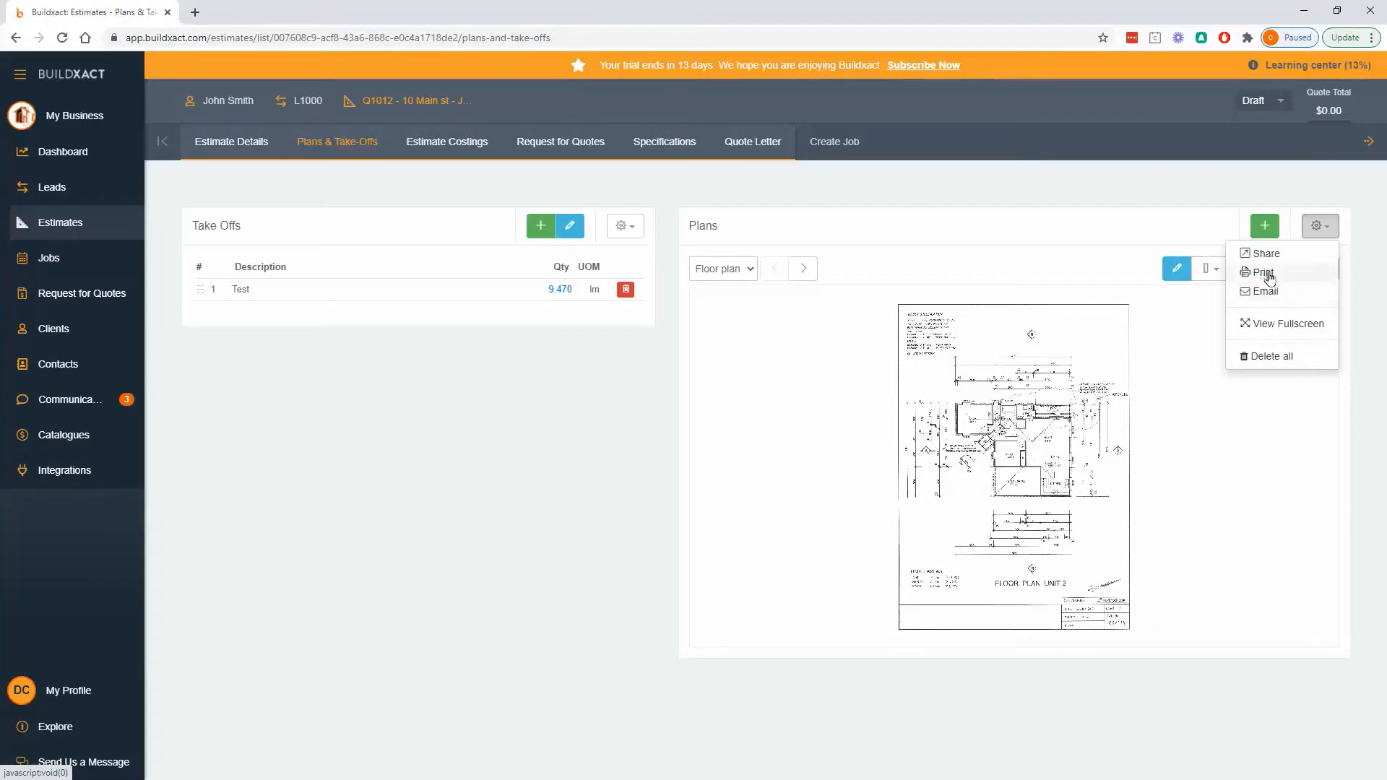
click(825, 392)
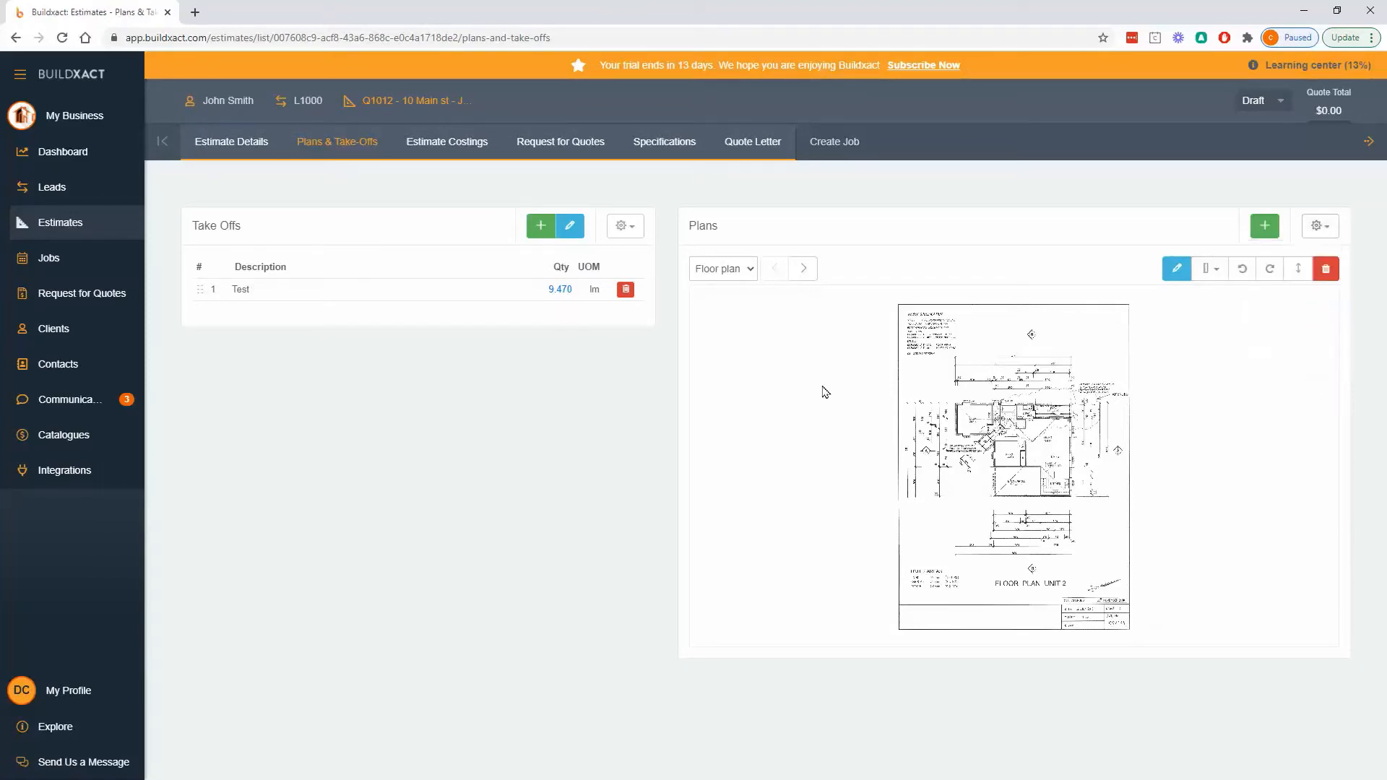